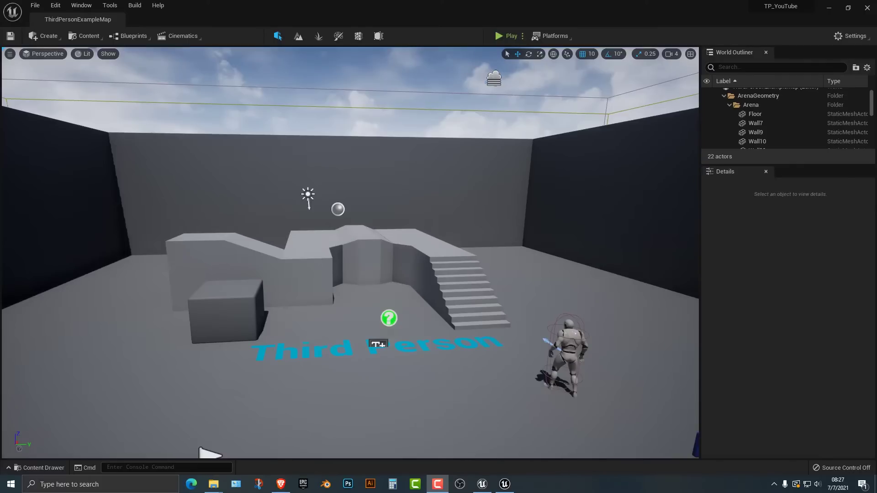
# Create a new level from the Default template
pyautogui.moveTo(351, 253); pyautogui.dragTo(282, 288, button='right')
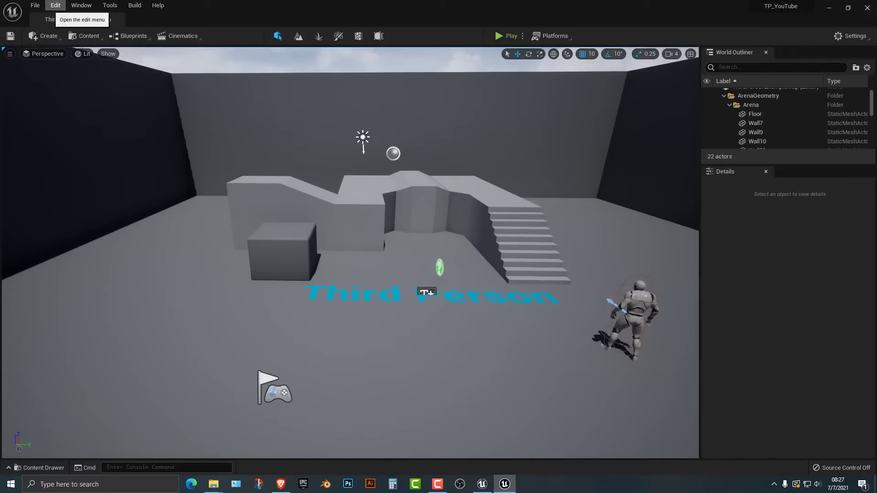
pyautogui.click(35, 5)
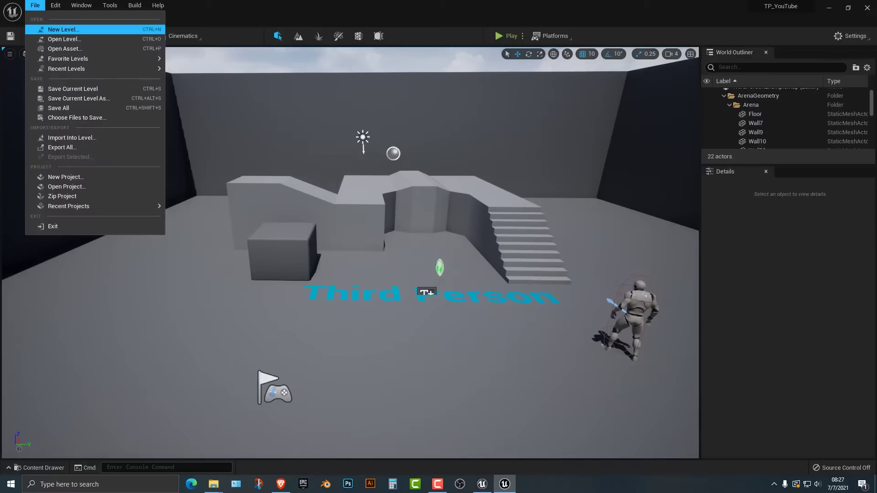
pyautogui.click(50, 27)
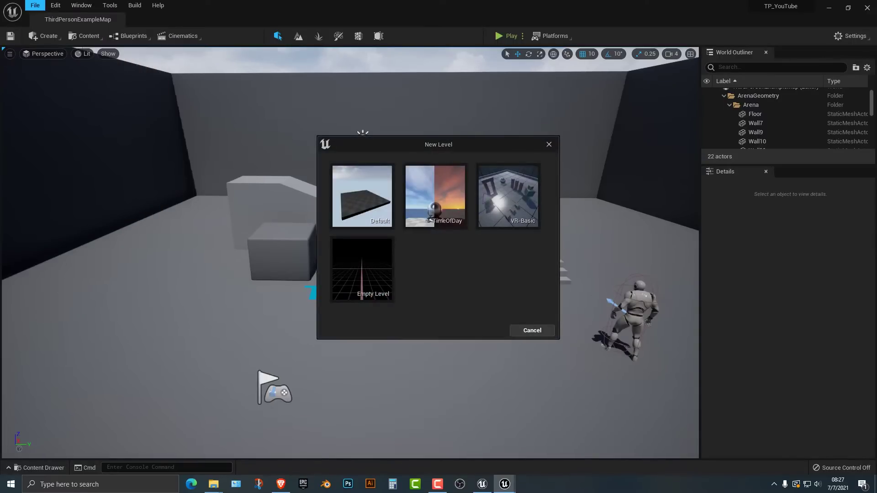
pyautogui.click(362, 196)
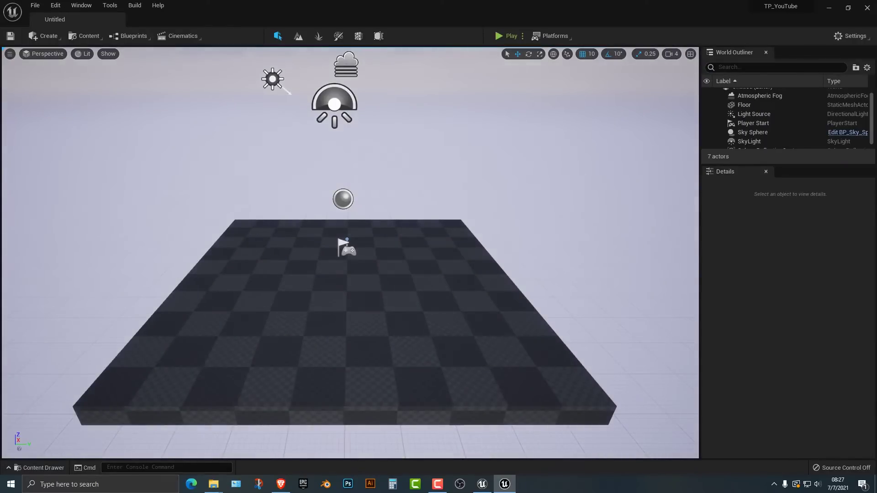
# Create a new landscape with its Z location at 0 and 4 × 4 components
pyautogui.click(298, 36)
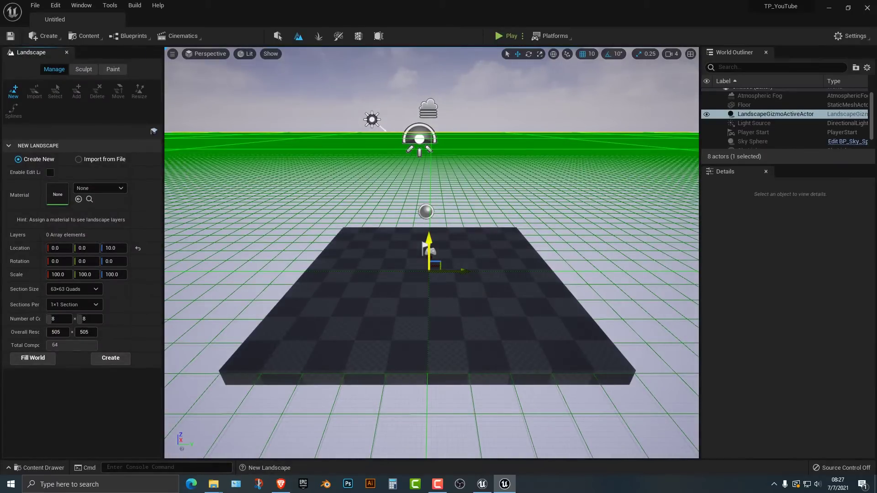
pyautogui.moveTo(429, 245); pyautogui.dragTo(429, 247)
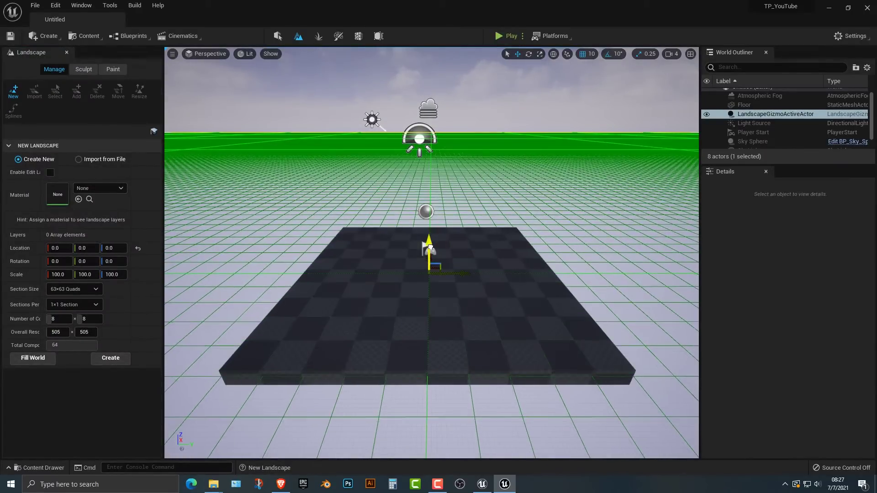
pyautogui.click(54, 319)
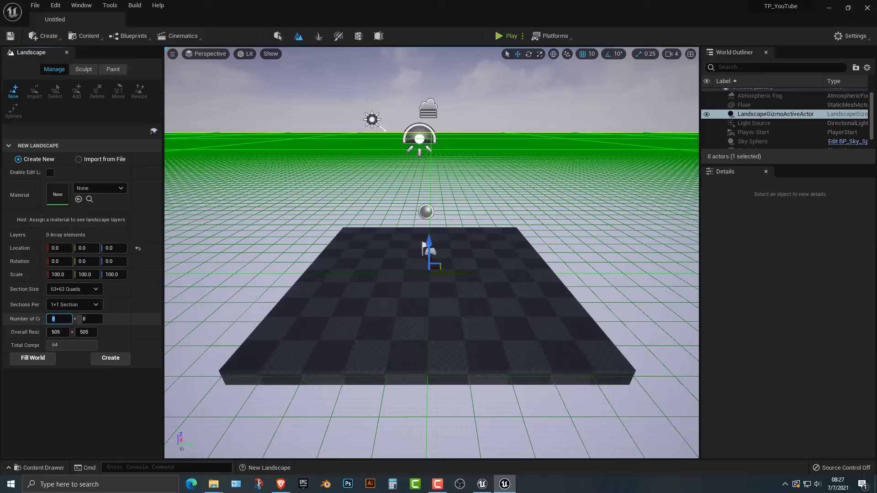
pyautogui.write('4')
pyautogui.press('Tab')
pyautogui.write('4')
pyautogui.press('Tab')
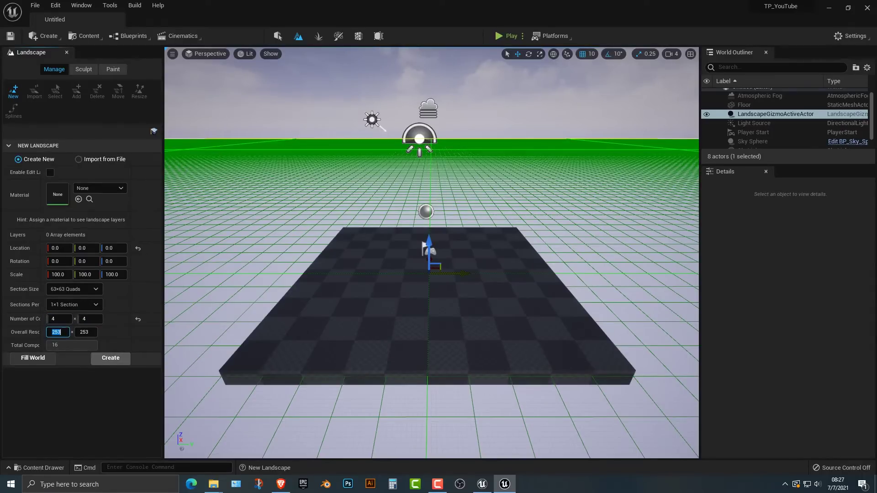
pyautogui.click(110, 358)
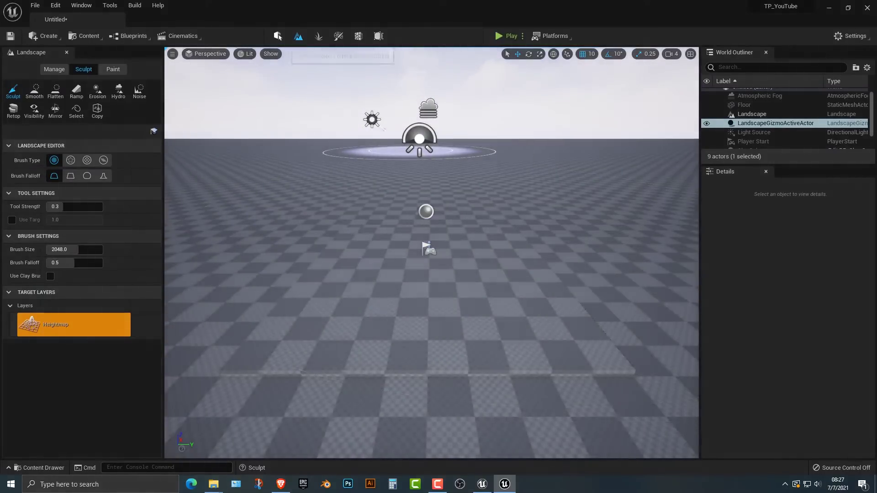
# Return to selection mode and assign the M_Ground_Grass material to the Landscape actor
pyautogui.click(277, 35)
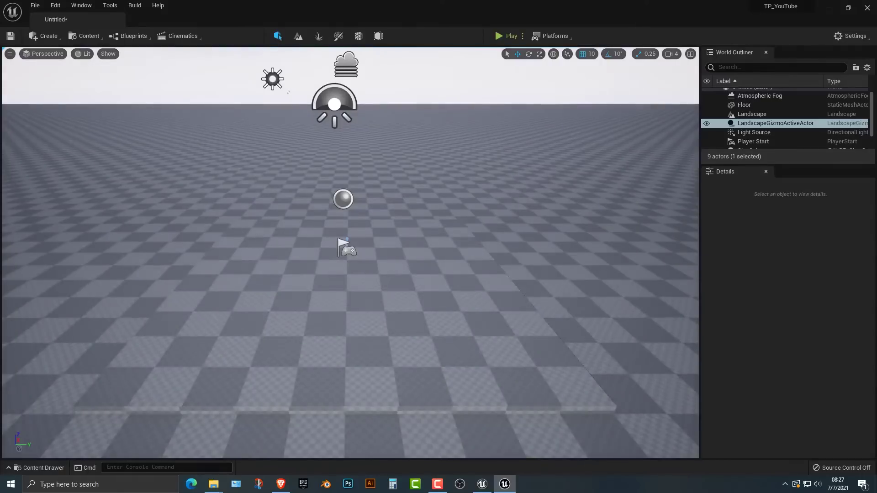
pyautogui.click(752, 114)
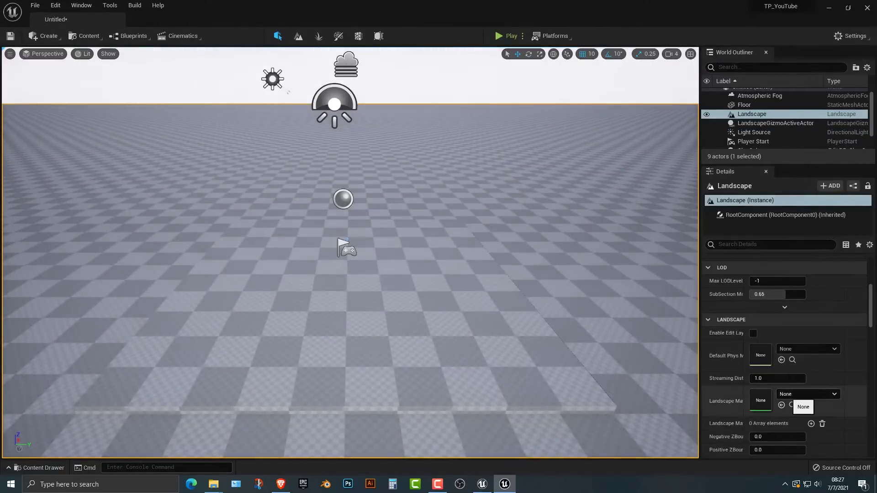
pyautogui.click(806, 394)
pyautogui.write('grass')
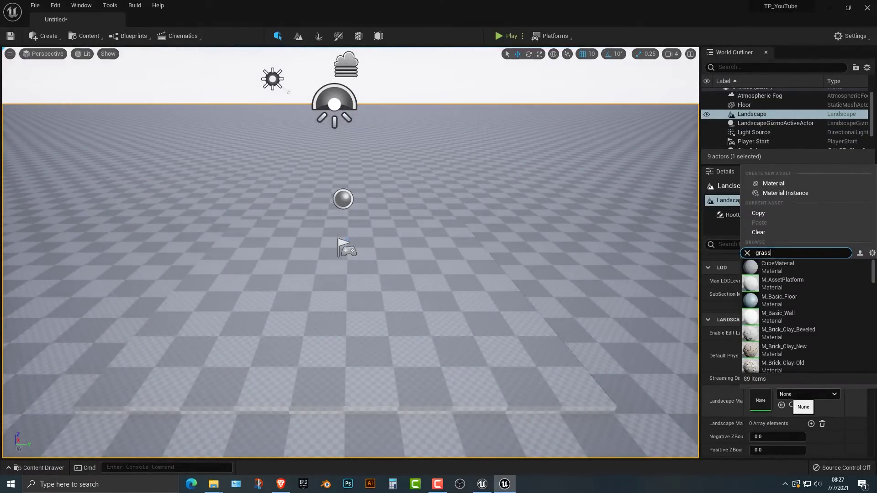
pyautogui.click(782, 266)
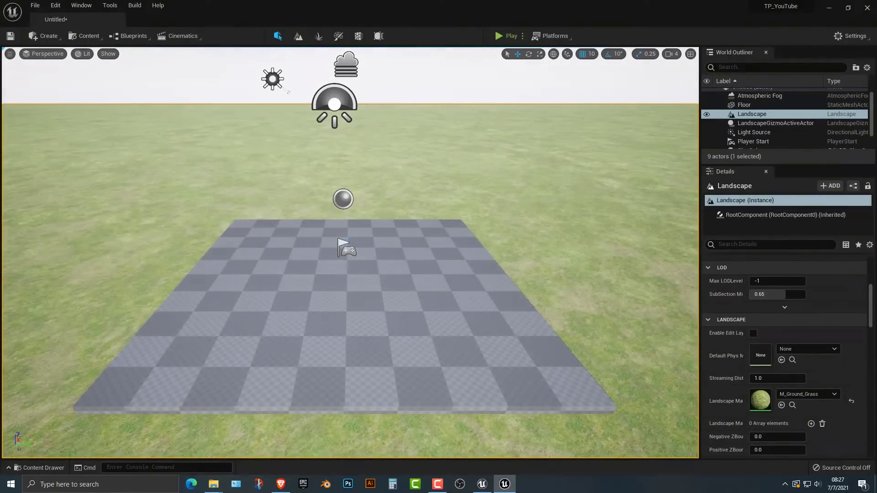
# Go to the root Content folder and open Quixel Bridge to add Quixel content
pyautogui.moveTo(350, 253); pyautogui.dragTo(363, 278, button='right')
pyautogui.hotkey('ctrl', 'space')
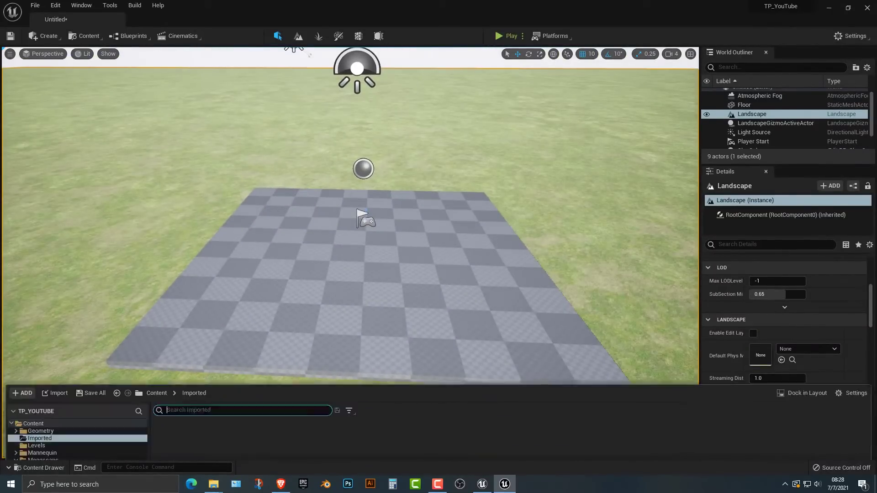
pyautogui.click(33, 340)
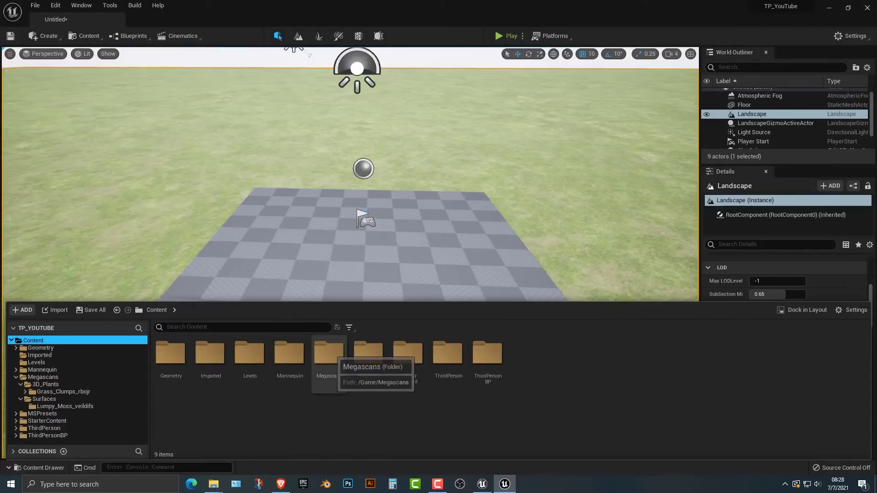
pyautogui.rightClick(376, 429)
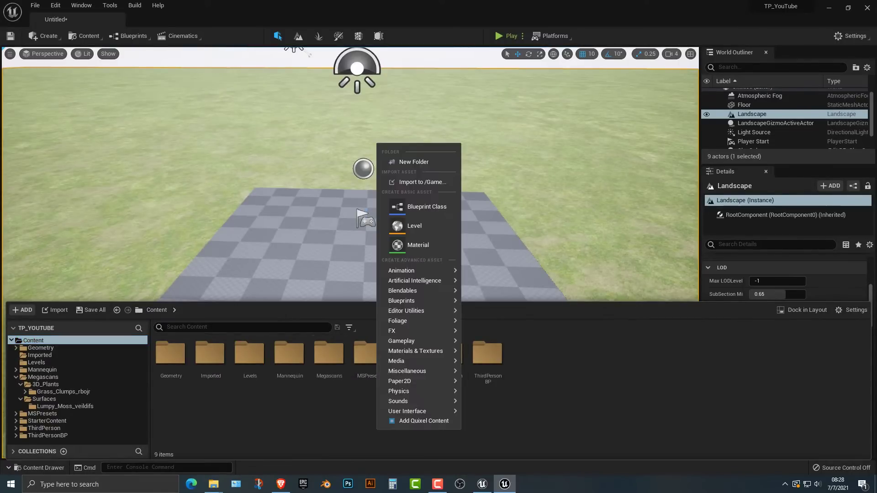
pyautogui.click(424, 421)
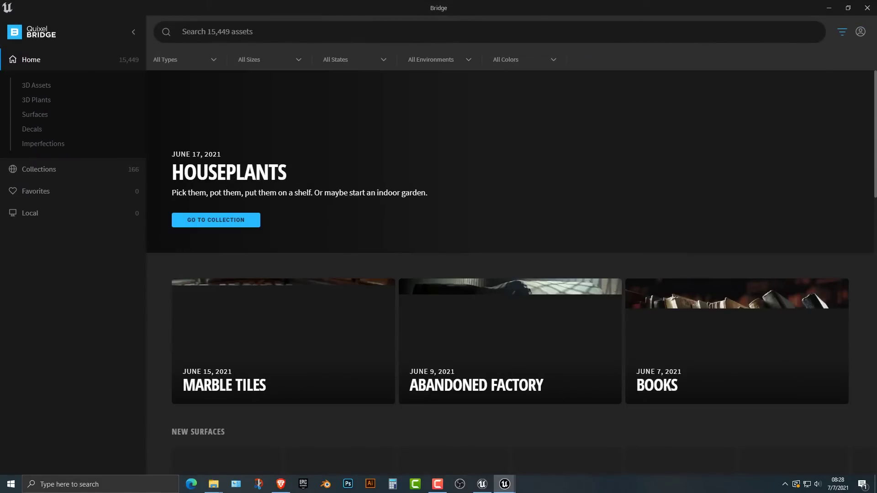
# Search the Quixel Bridge library for "grass clumps"
pyautogui.click(182, 31)
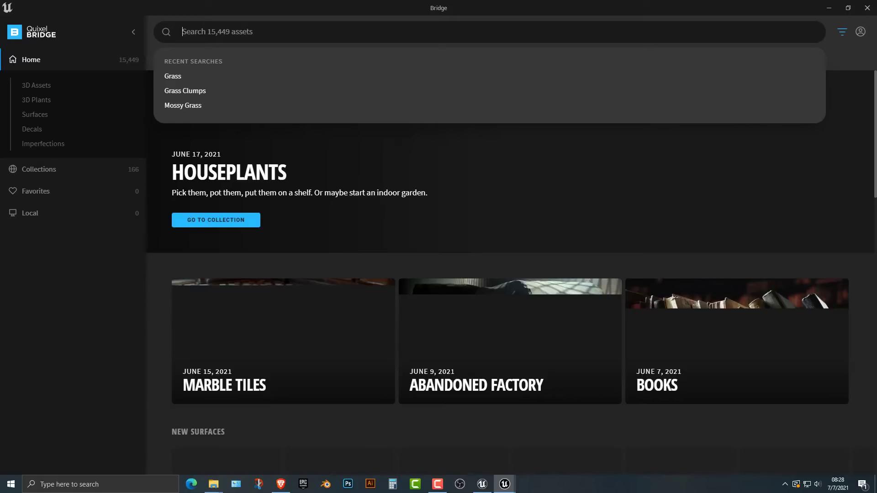
pyautogui.write('frass clumps')
pyautogui.doubleClick(190, 31)
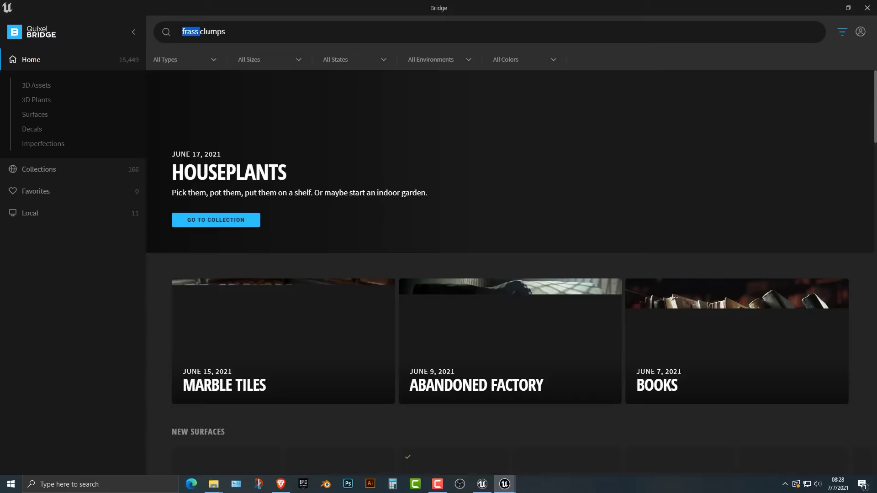
pyautogui.write('grass')
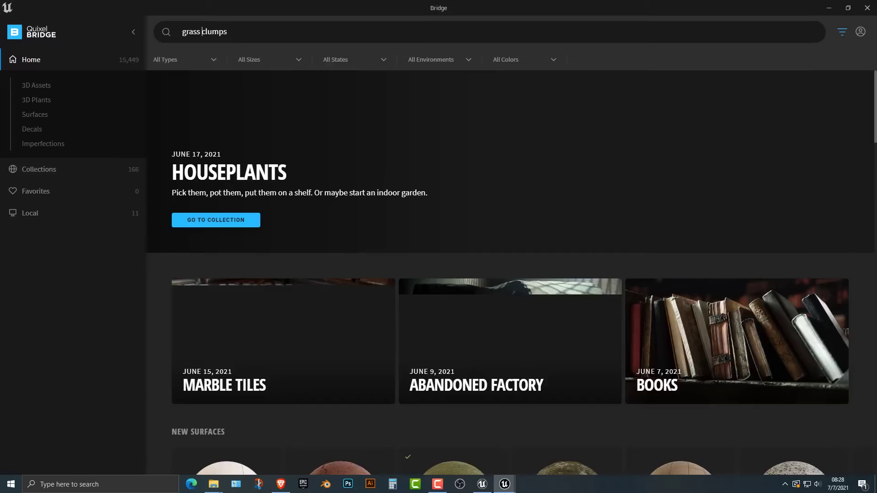
pyautogui.click(227, 31)
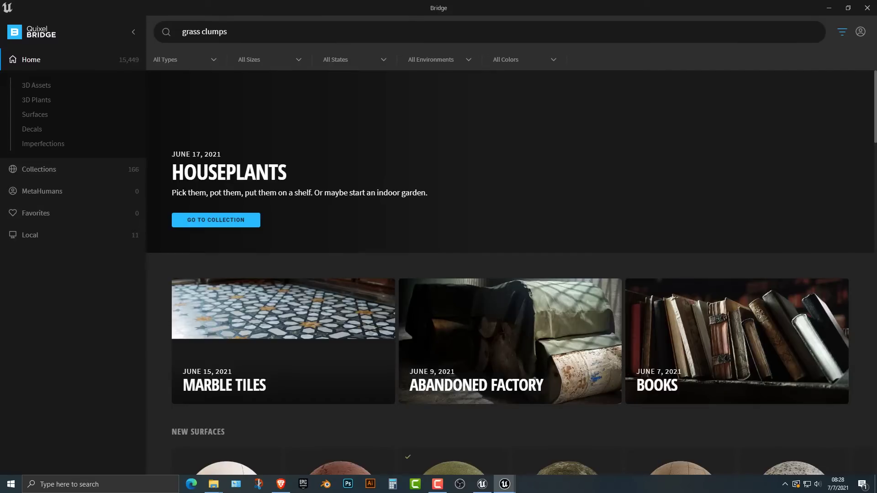
pyautogui.press('Return')
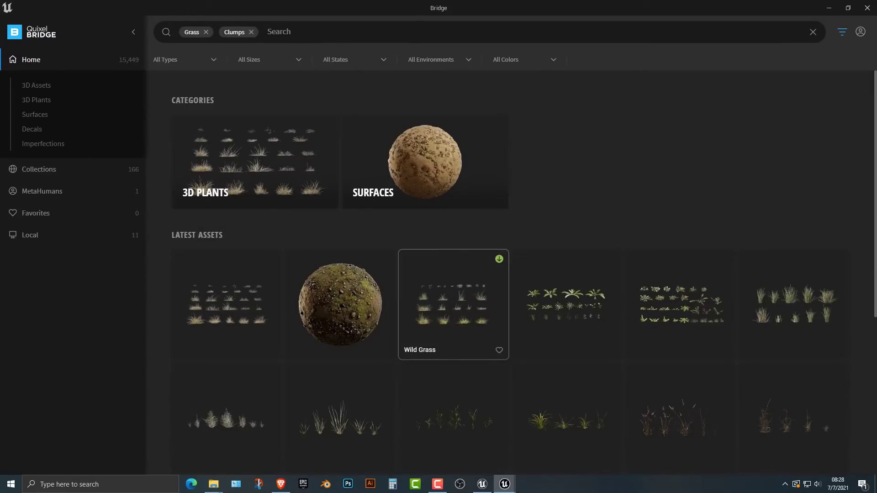
# Examine the two neighbouring Grass Clumps 3D plants in the results, ending on the one already downloaded
pyautogui.scroll(-5, 681, 274)
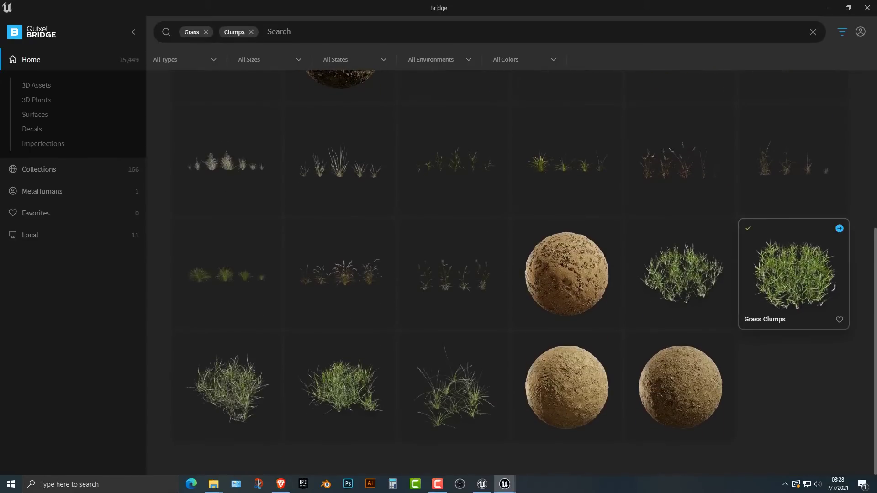
pyautogui.click(794, 274)
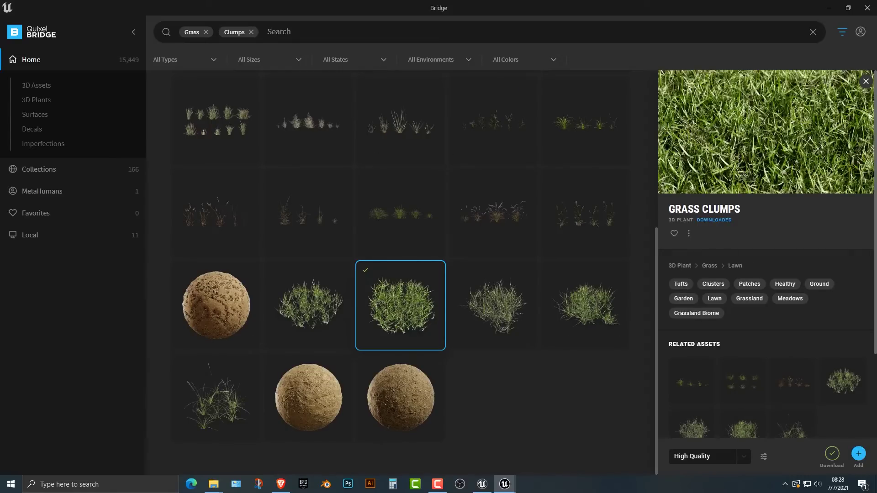
pyautogui.click(309, 305)
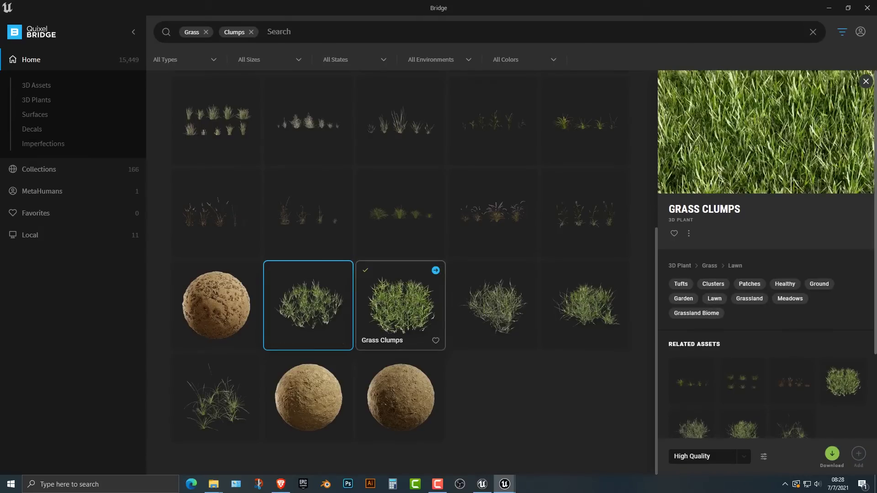
pyautogui.click(400, 305)
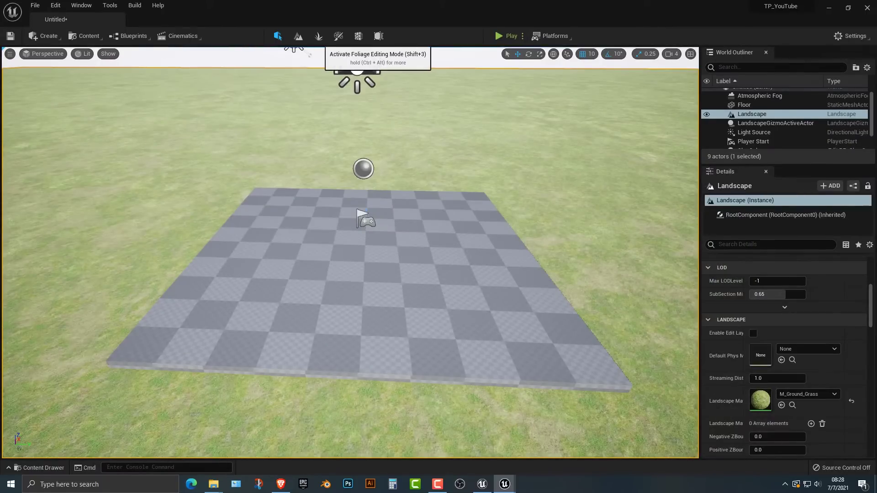
# Switch the level editor to Foliage mode and add the three FT_Grass_Clumps_rbojr foliage types, Var1, Var2 and Var3
pyautogui.click(319, 36)
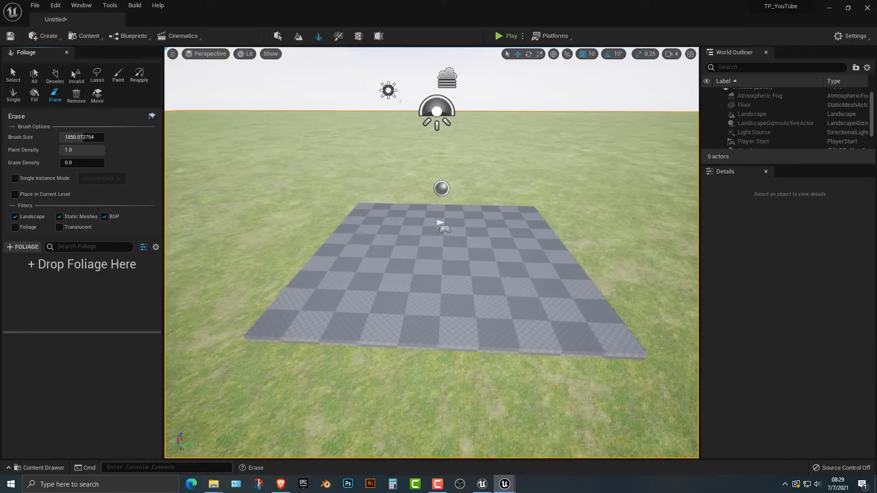
pyautogui.click(22, 247)
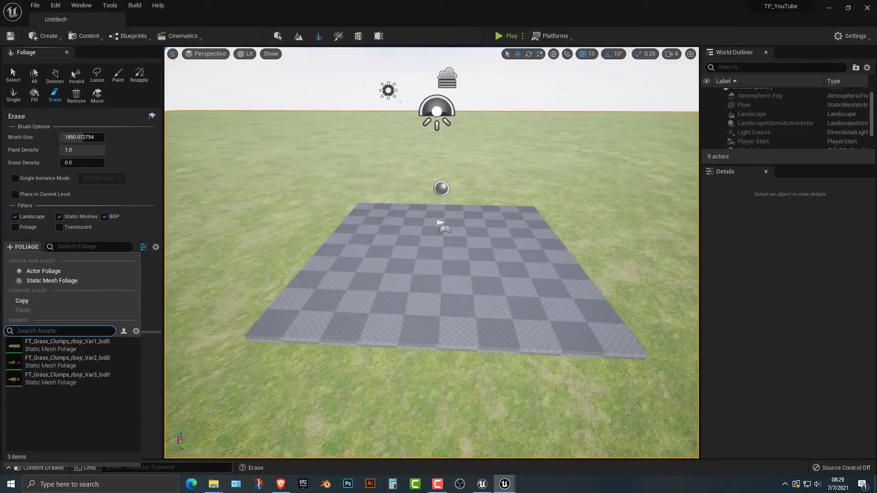
pyautogui.click(114, 345)
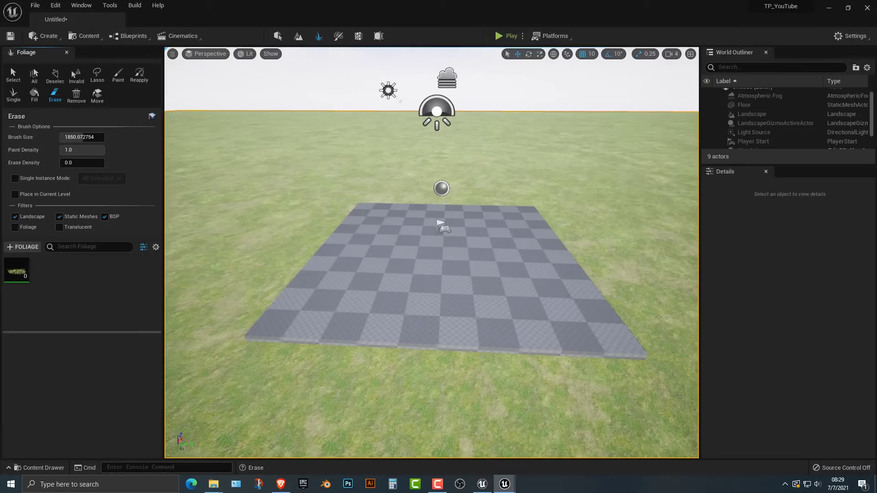
pyautogui.click(21, 247)
pyautogui.click(114, 362)
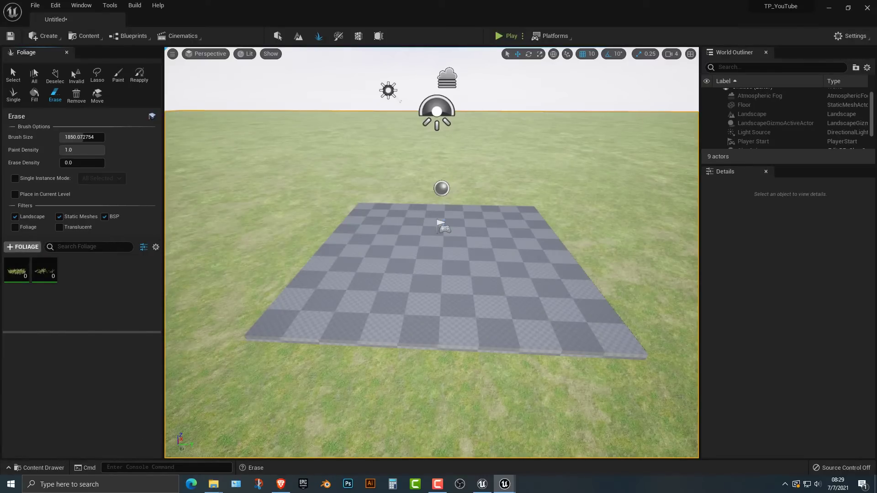
pyautogui.click(22, 246)
pyautogui.click(114, 380)
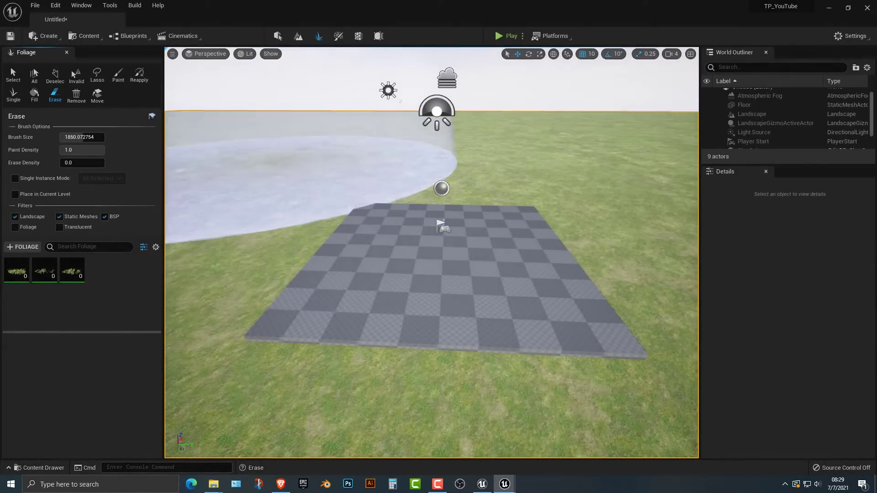
# Undo the last foliage edit and set the foliage brush size to 100
pyautogui.hotkey('ctrl', 'z')
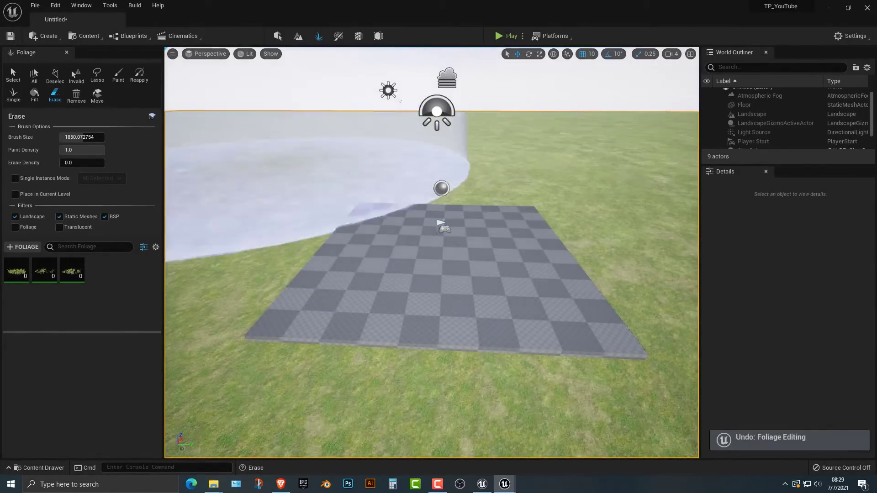
pyautogui.click(82, 137)
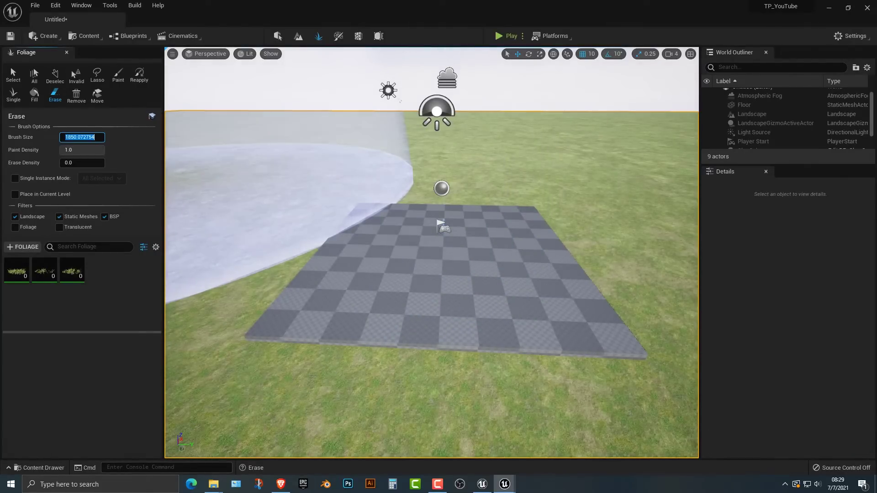
pyautogui.write('100')
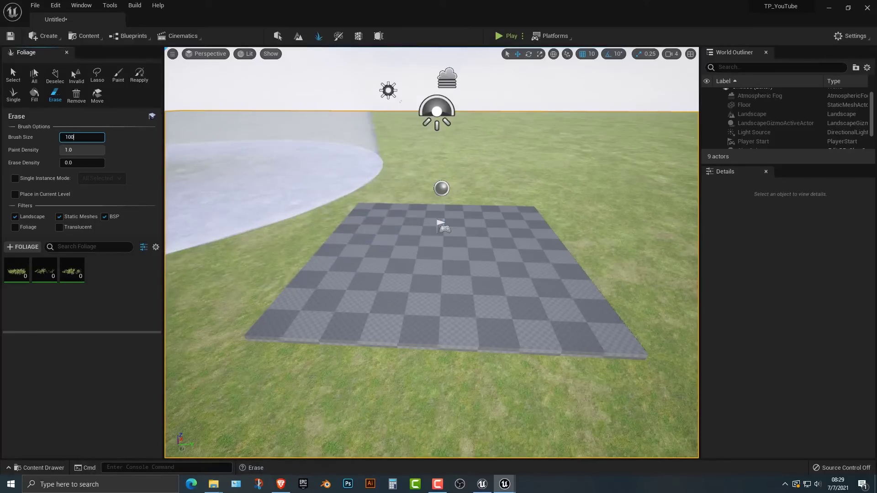
pyautogui.press('Return')
# Select all three grass clump foliage types together and set their painting density to 100
pyautogui.click(16, 271)
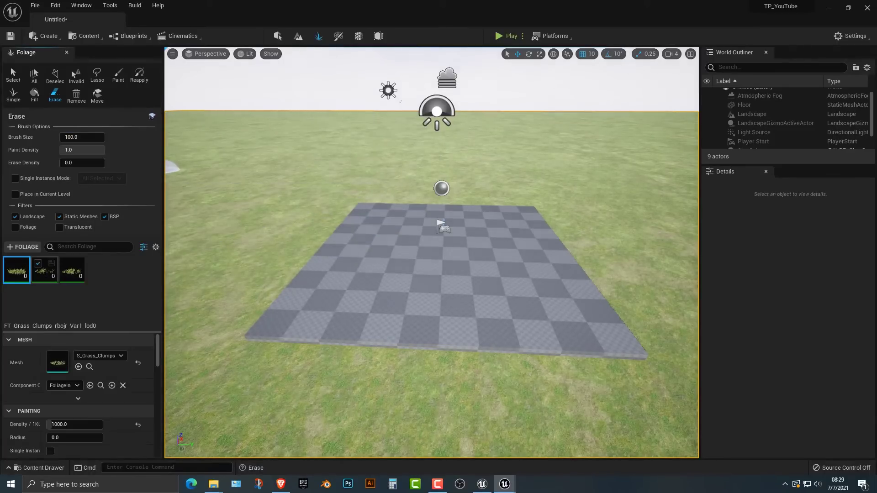
pyautogui.keyDown('ctrl'); pyautogui.click(44, 271); pyautogui.keyUp('ctrl')
pyautogui.keyDown('ctrl'); pyautogui.click(72, 271); pyautogui.keyUp('ctrl')
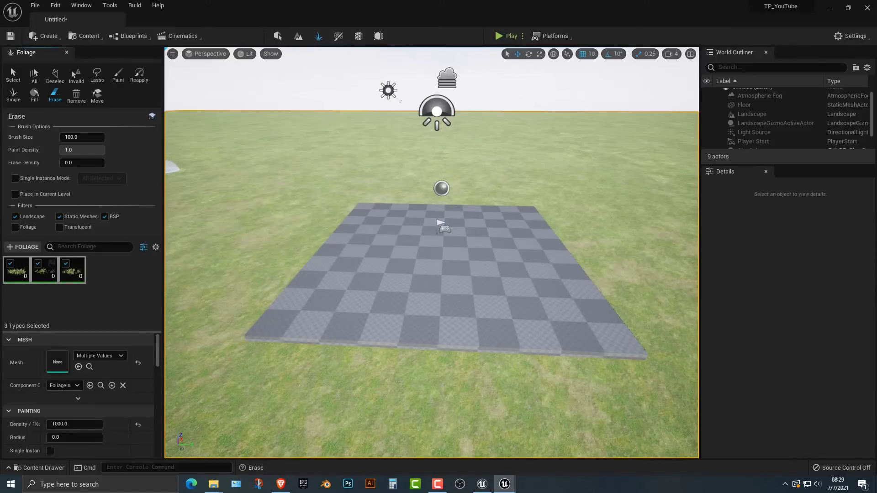
pyautogui.scroll(-2, 77, 393)
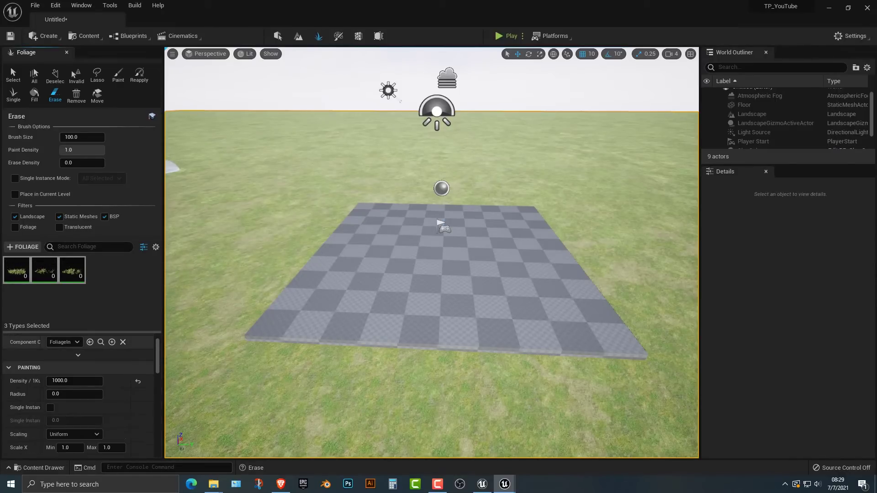
pyautogui.click(74, 381)
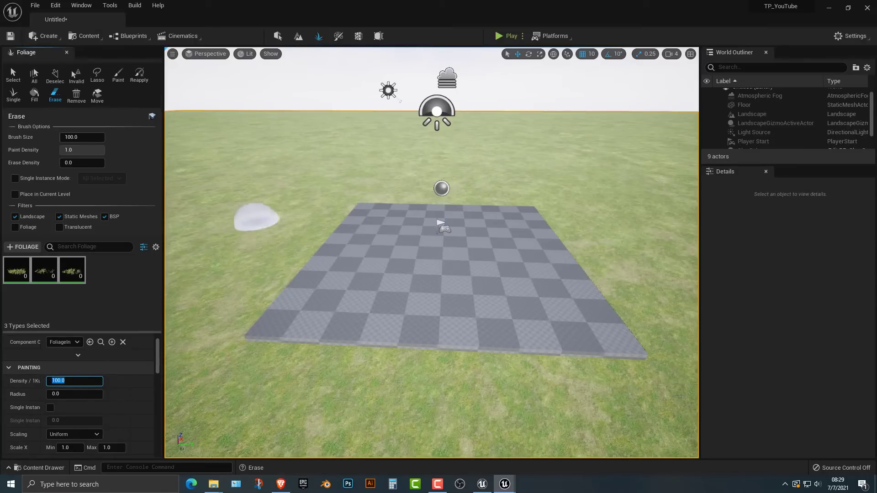
# Set the foliage brush size to 1000 and paint grass behind, beside and in front of the checkered floor
pyautogui.click(80, 137)
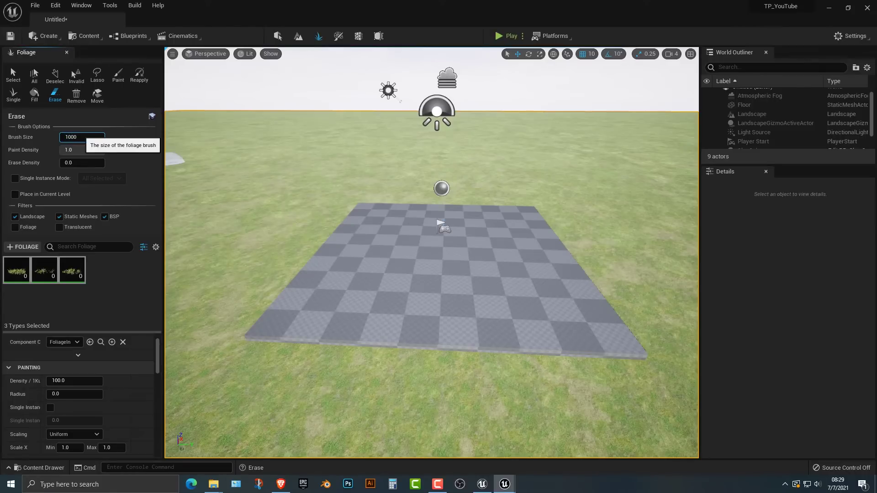
pyautogui.press('Return')
pyautogui.click(239, 201)
pyautogui.click(596, 191)
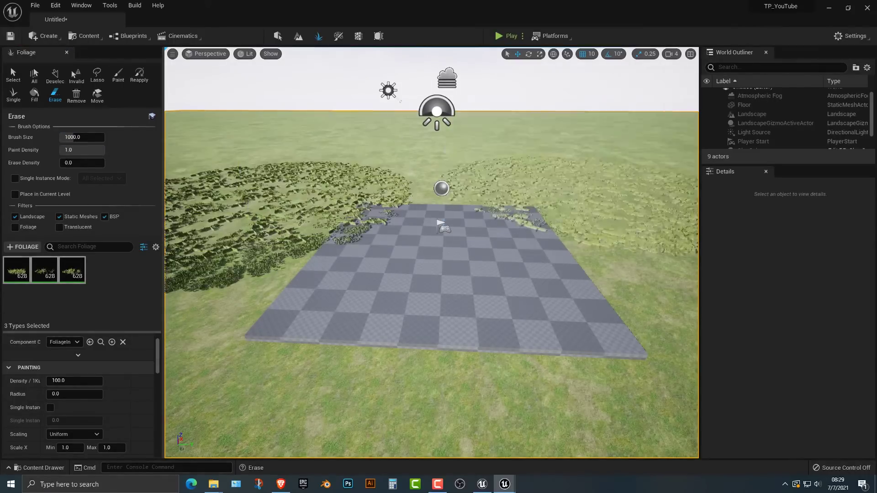
pyautogui.click(436, 366)
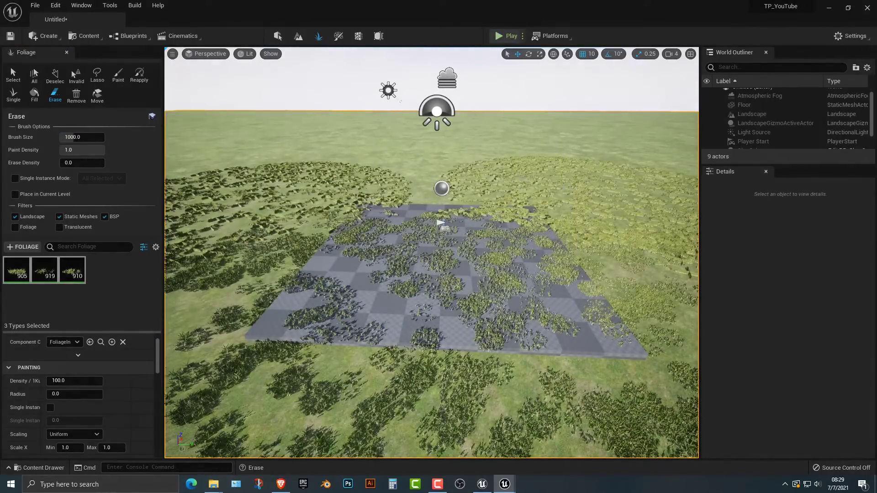
# Play-test the level, walking the character through the painted grass patches to inspect them up close, and end the session
pyautogui.click(499, 35)
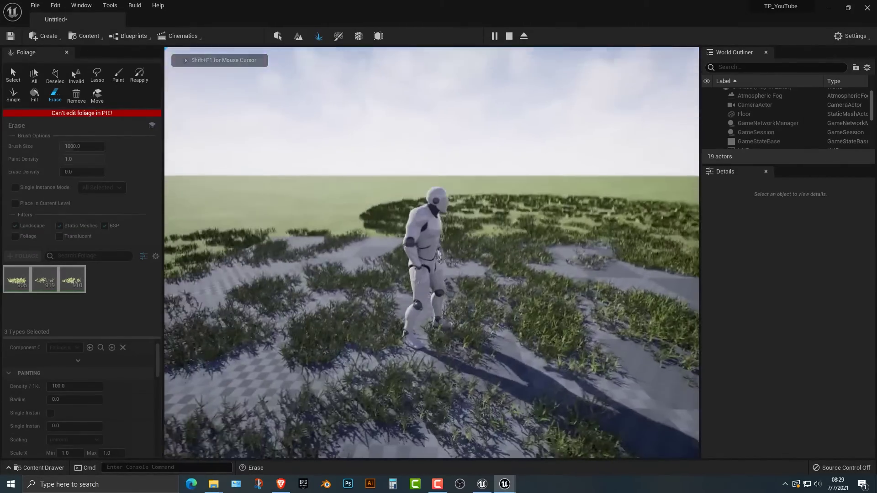
pyautogui.press('w')
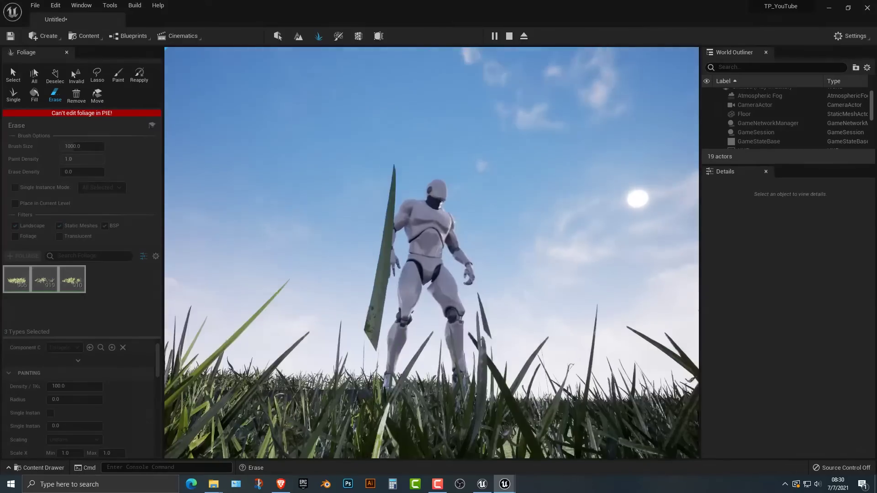
pyautogui.press('s')
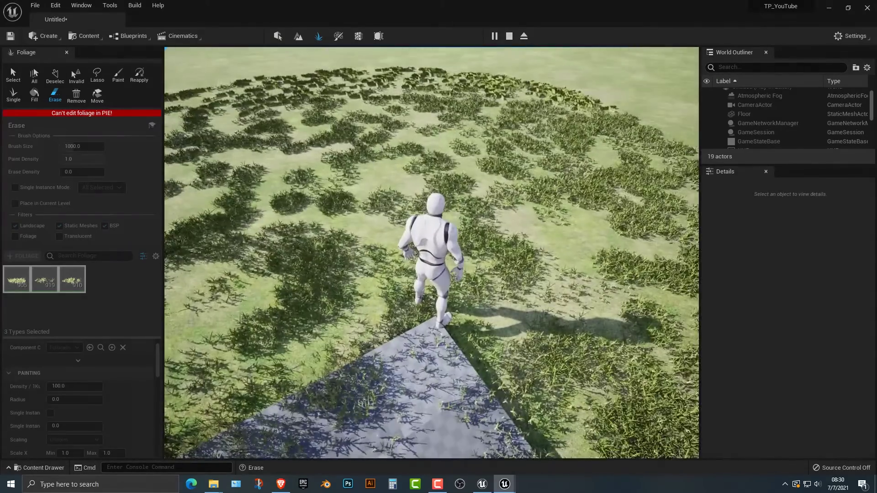
pyautogui.press('Escape')
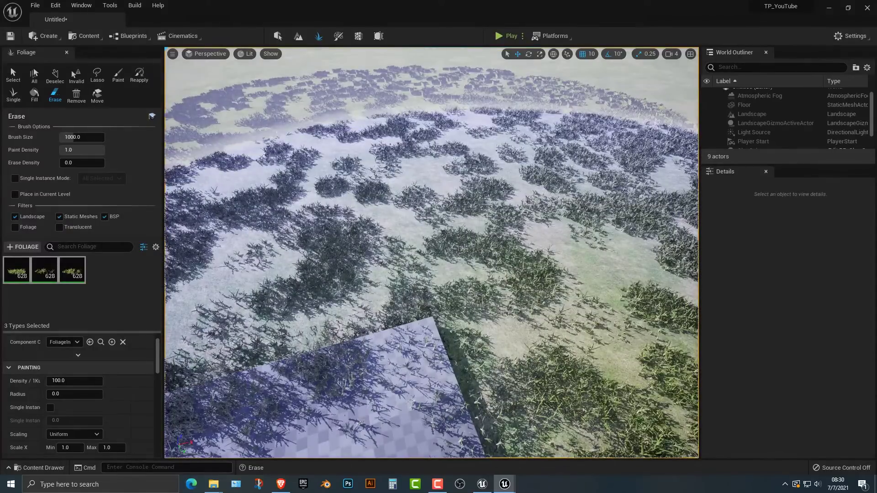
# Undo the painted grass strokes and set the density of the three foliage types to 1000
pyautogui.hotkey('ctrl', 'z')
pyautogui.hotkey('ctrl', 'z')
pyautogui.scroll(-3, 432, 252)
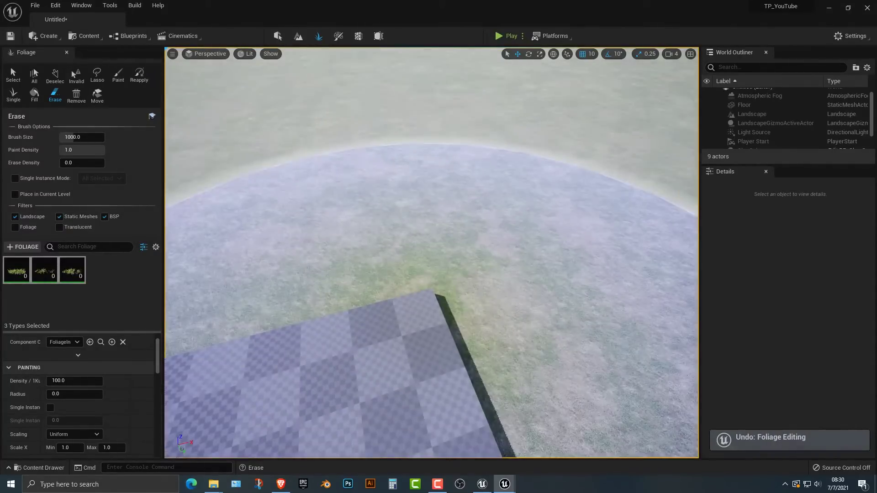
pyautogui.click(79, 381)
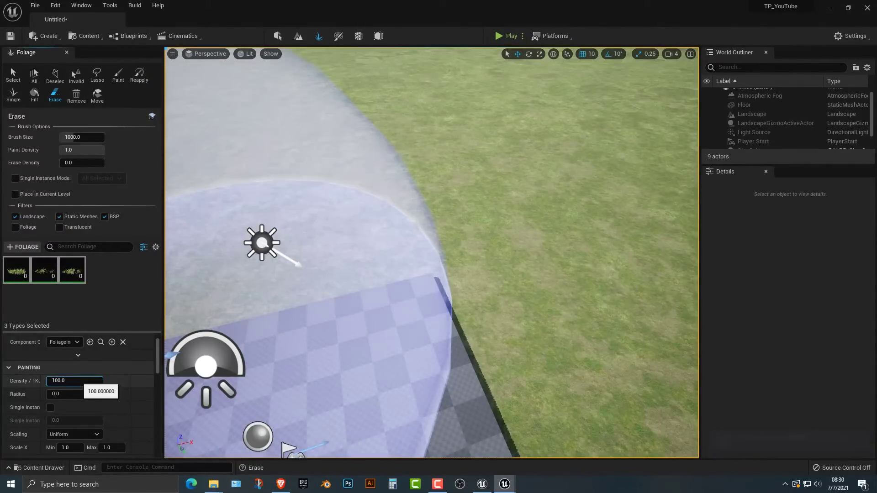
pyautogui.press('BackSpace')
# Look through the foliage type settings and set Scale X to 2.5 for both minimum and maximum
pyautogui.scroll(-6, 78, 397)
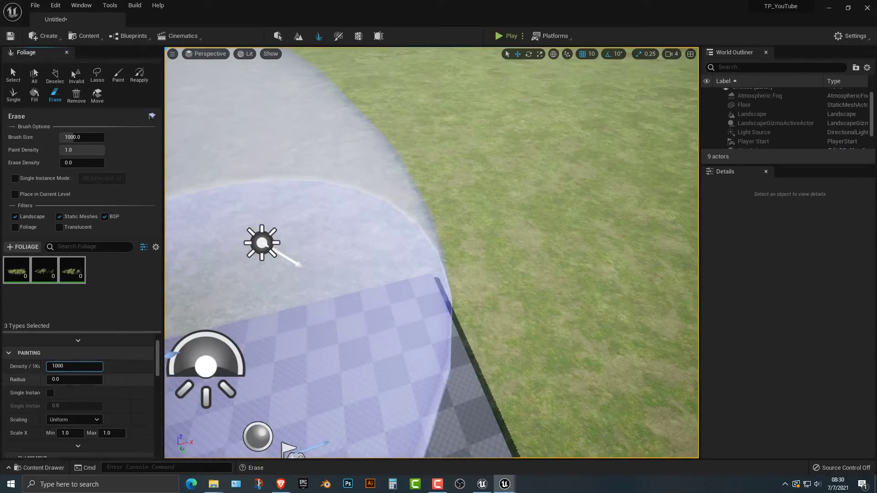
pyautogui.scroll(-3, 78, 398)
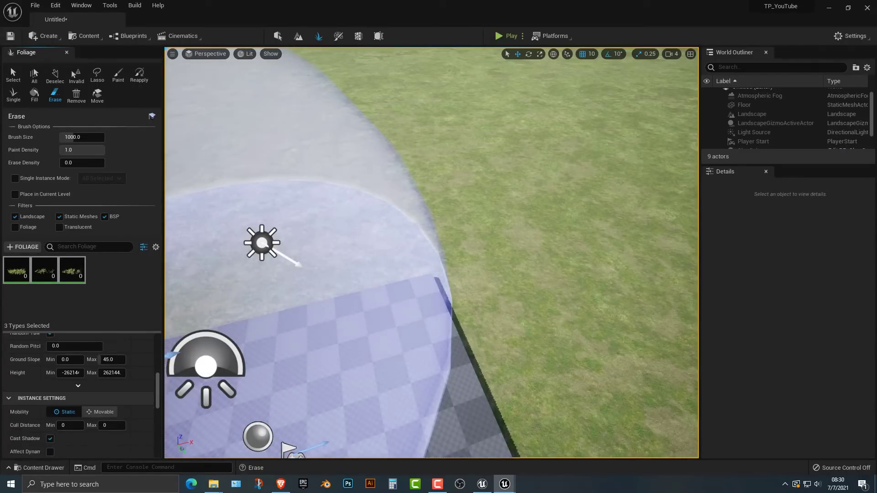
pyautogui.scroll(-8, 78, 397)
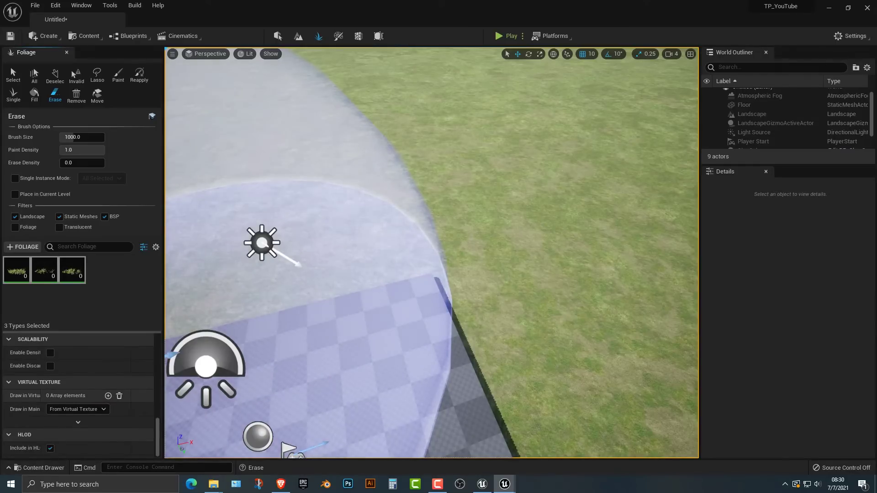
pyautogui.scroll(12, 78, 395)
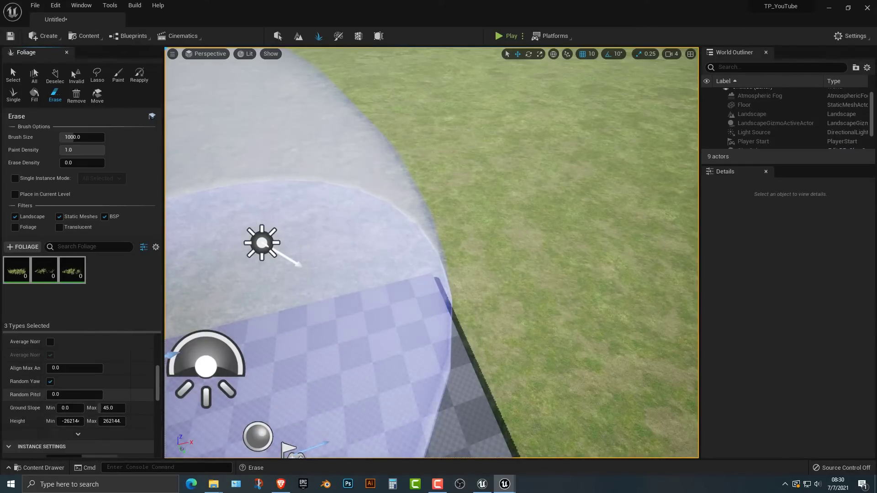
pyautogui.scroll(2, 68, 380)
pyautogui.click(69, 379)
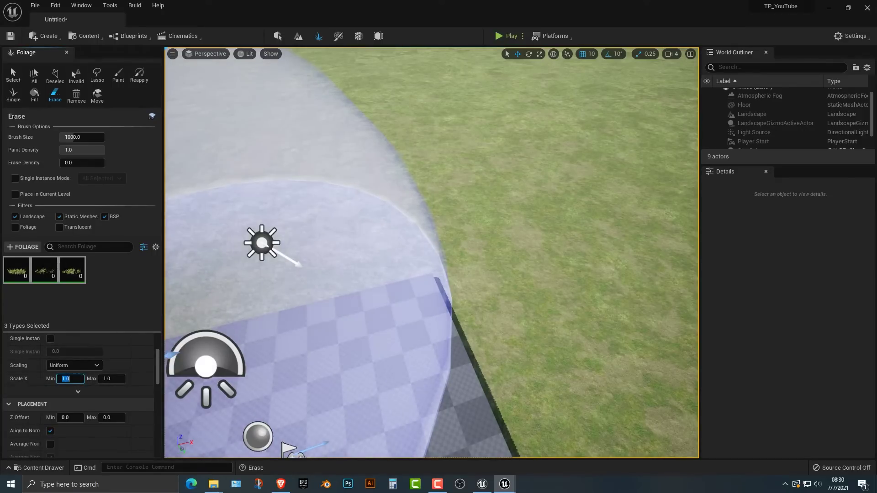
pyautogui.write('2.5')
pyautogui.press('Tab')
# Set the foliage brush size to 10000
pyautogui.click(82, 137)
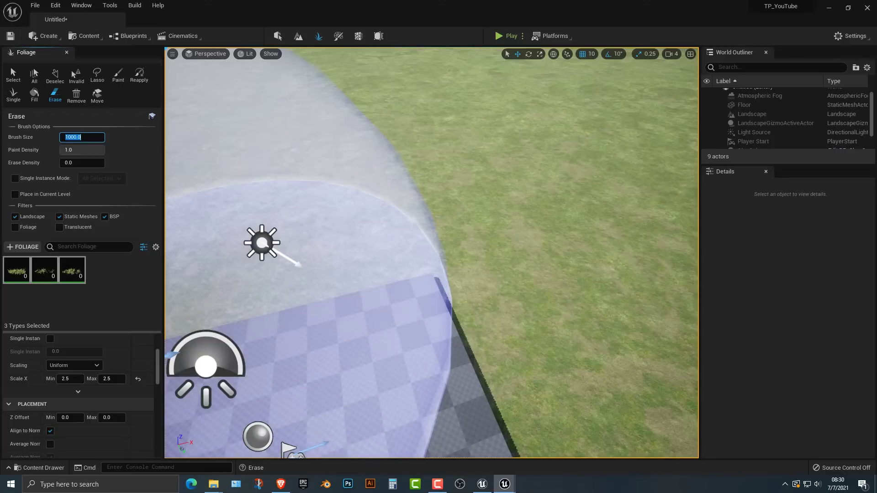
pyautogui.write('12000')
pyautogui.press('BackSpace')
pyautogui.press('BackSpace')
pyautogui.press('BackSpace')
pyautogui.press('BackSpace')
pyautogui.write('0000')
pyautogui.press('Return')
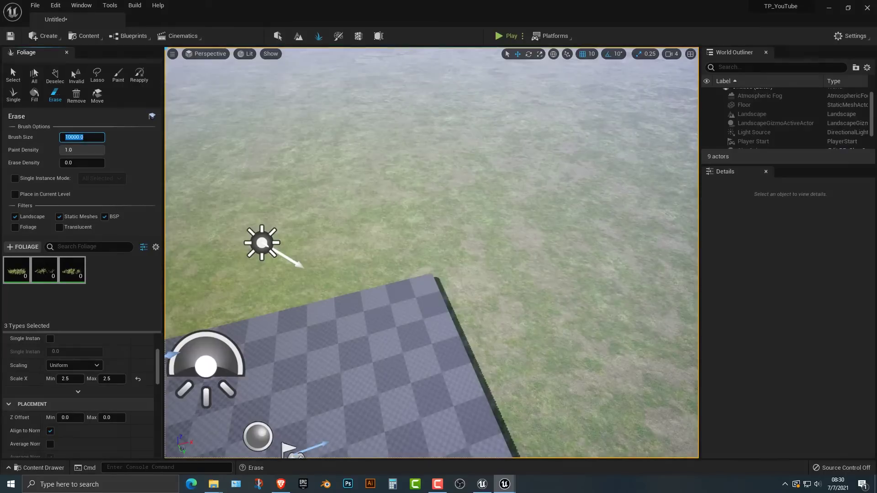
# Paint one large stroke of grass over the flat landscape around the checkered floor
pyautogui.scroll(-5, 431, 252)
pyautogui.scroll(-3, 432, 251)
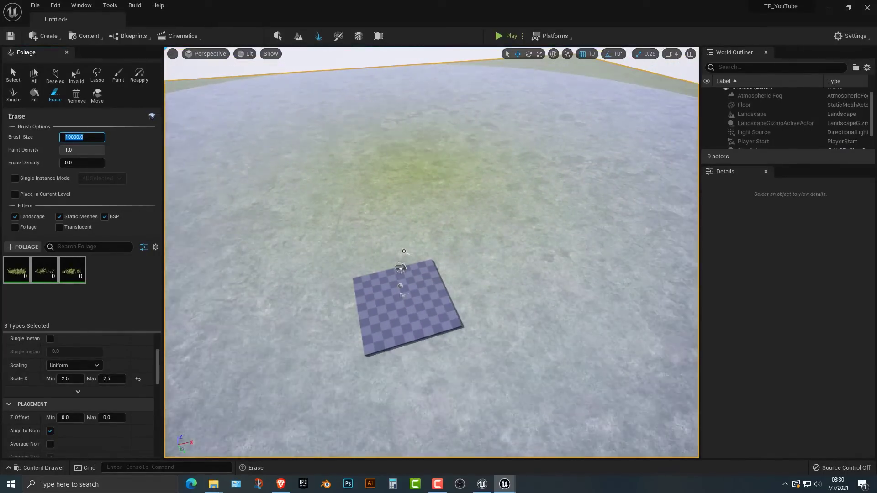
pyautogui.keyDown('shift'); pyautogui.click(421, 210); pyautogui.keyUp('shift')
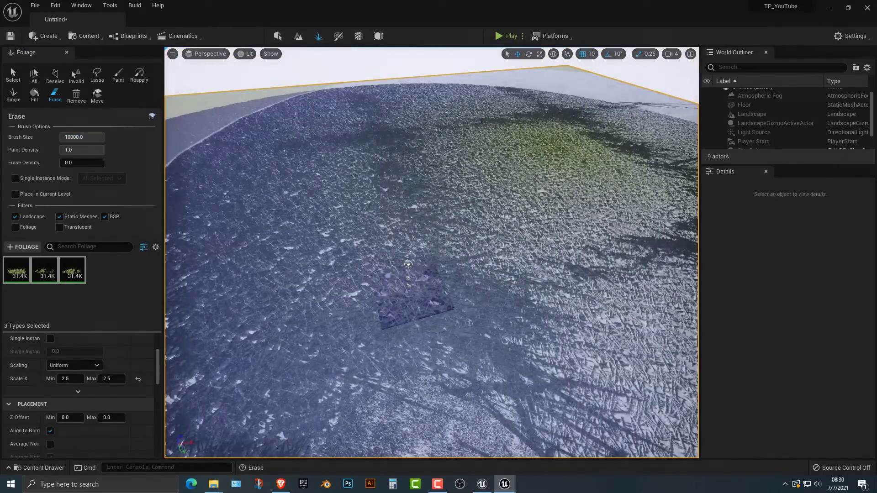
# Play-test the level, walking the character through the dense, enlarged grass, and end the session
pyautogui.click(507, 36)
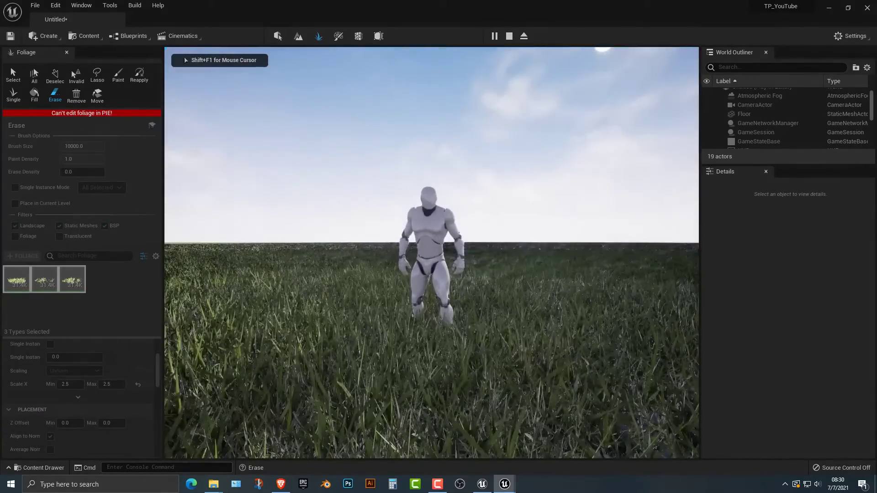
pyautogui.press('d')
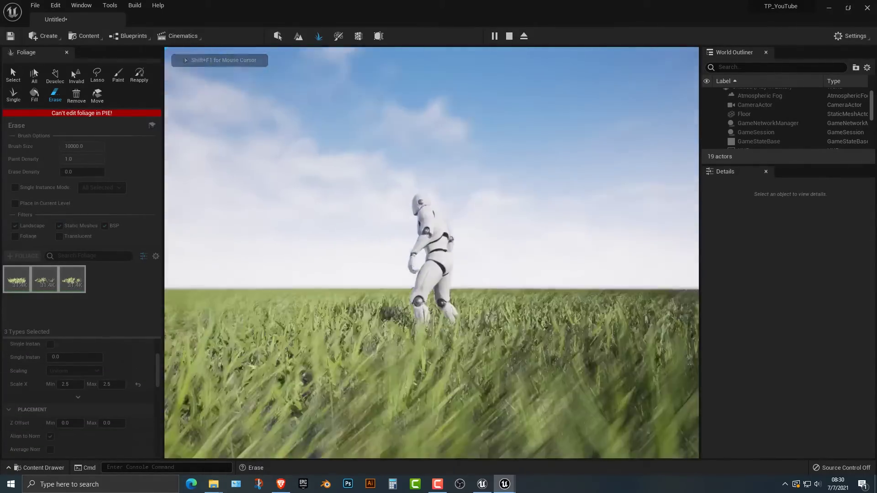
pyautogui.press('w')
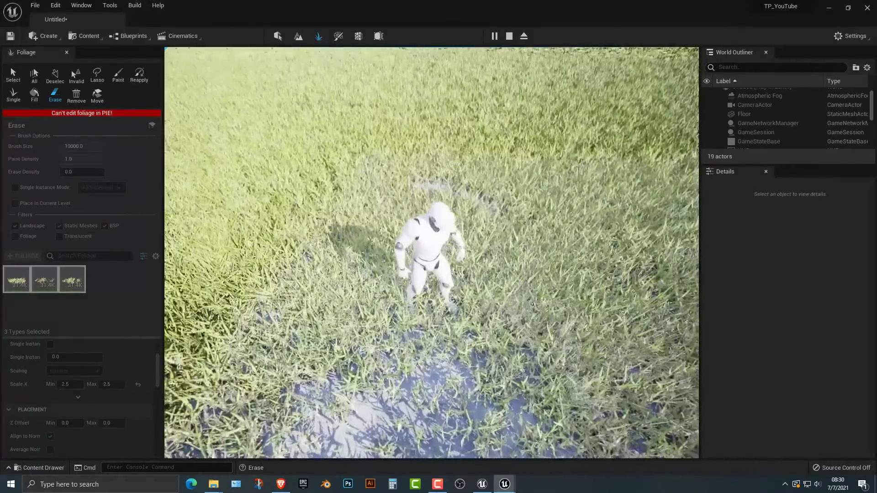
pyautogui.press('Escape')
# Undo the last grass painting and sculpt rolling hills around the checkered floor in Landscape mode with the 2048 brush
pyautogui.hotkey('ctrl', 'z')
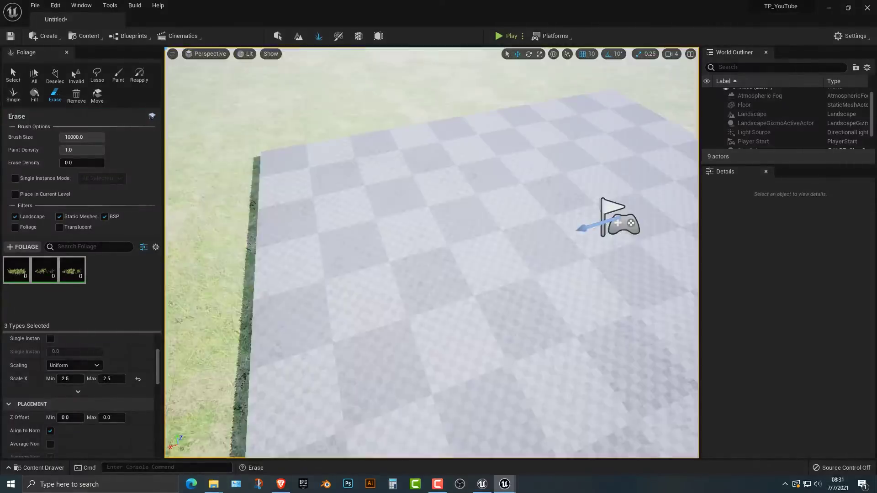
pyautogui.scroll(-5, 432, 253)
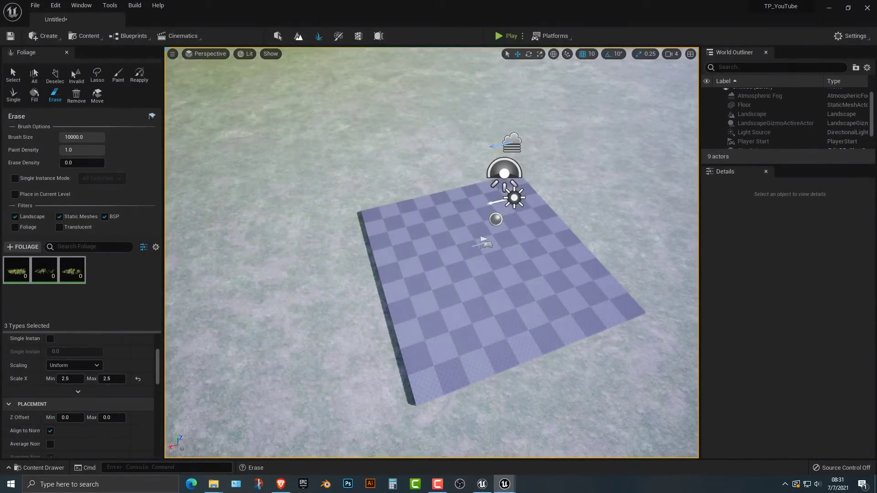
pyautogui.click(299, 36)
pyautogui.scroll(-6, 347, 249)
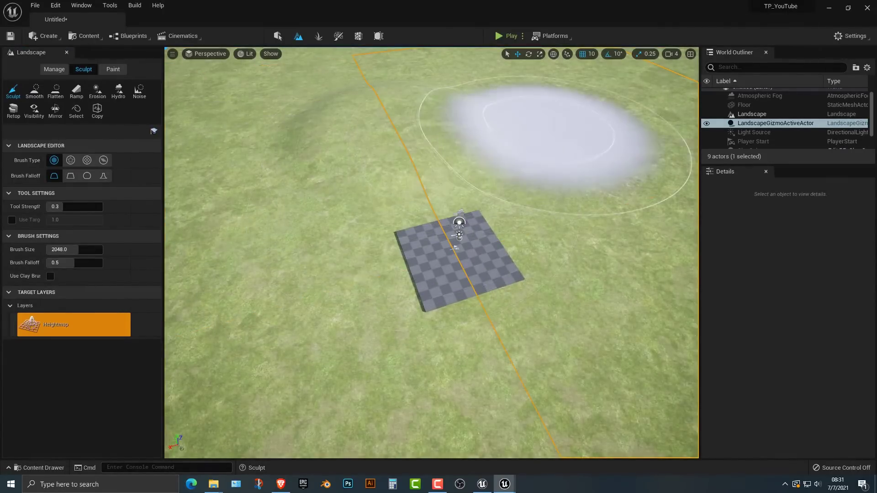
pyautogui.scroll(-8, 263, 320)
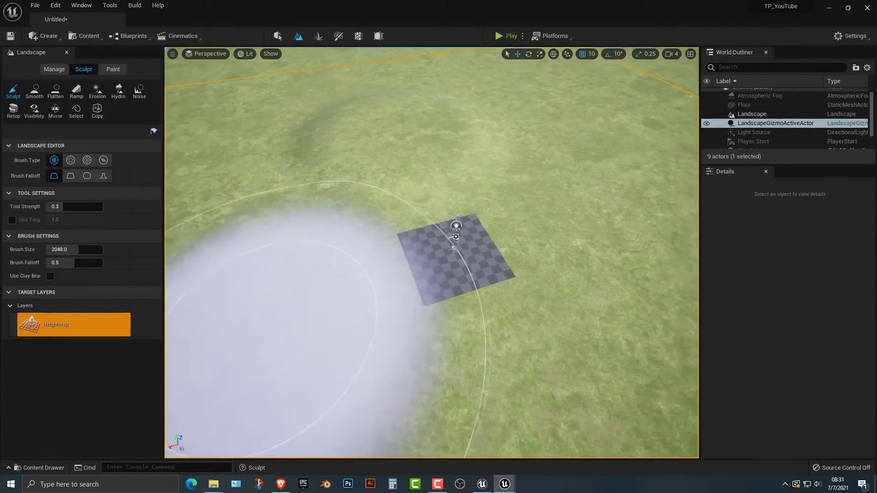
pyautogui.moveTo(262, 325)
pyautogui.mouseDown()
pyautogui.moveTo(317, 163)
pyautogui.moveTo(544, 159)
pyautogui.moveTo(603, 293)
pyautogui.moveTo(363, 399)
pyautogui.moveTo(231, 352)
pyautogui.moveTo(261, 162)
pyautogui.moveTo(251, 313)
pyautogui.moveTo(374, 392)
pyautogui.mouseUp()
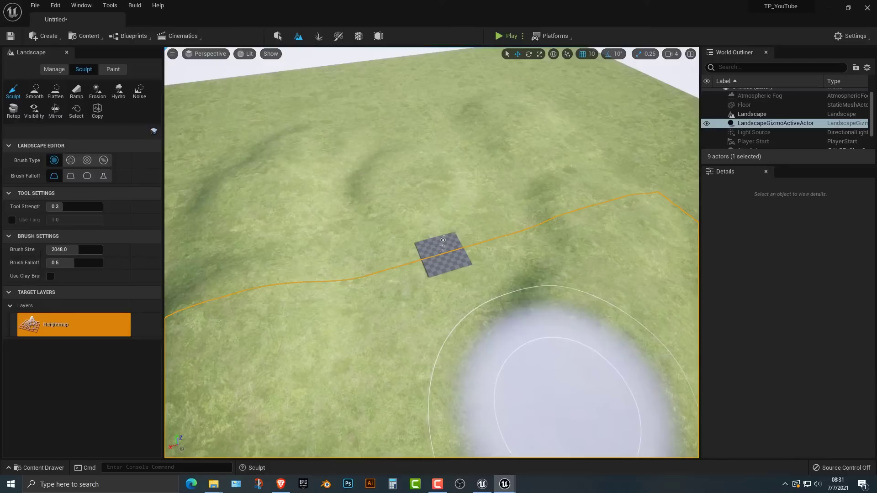
pyautogui.moveTo(478, 105)
pyautogui.mouseDown()
pyautogui.moveTo(440, 74)
pyautogui.moveTo(491, 62)
pyautogui.moveTo(343, 105)
pyautogui.moveTo(466, 94)
pyautogui.mouseUp()
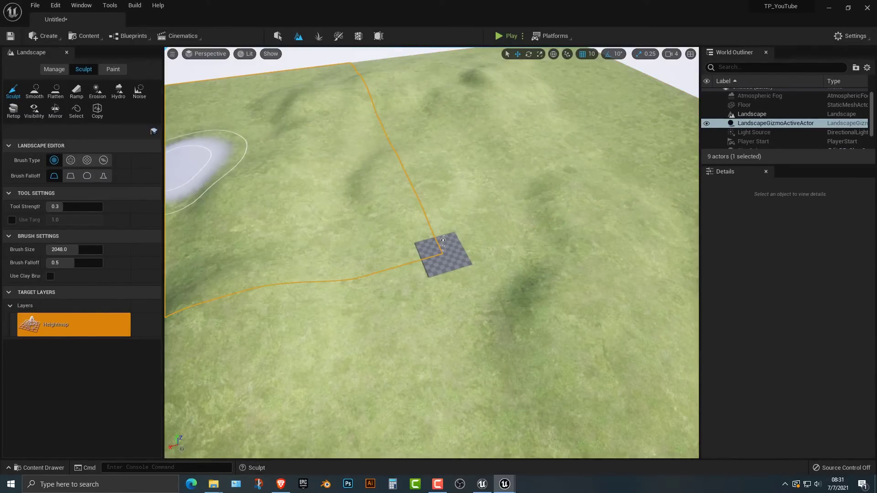
# Return to Foliage mode and paint grass over the sculpted hills with the 10000 brush
pyautogui.hotkey('shift', '3')
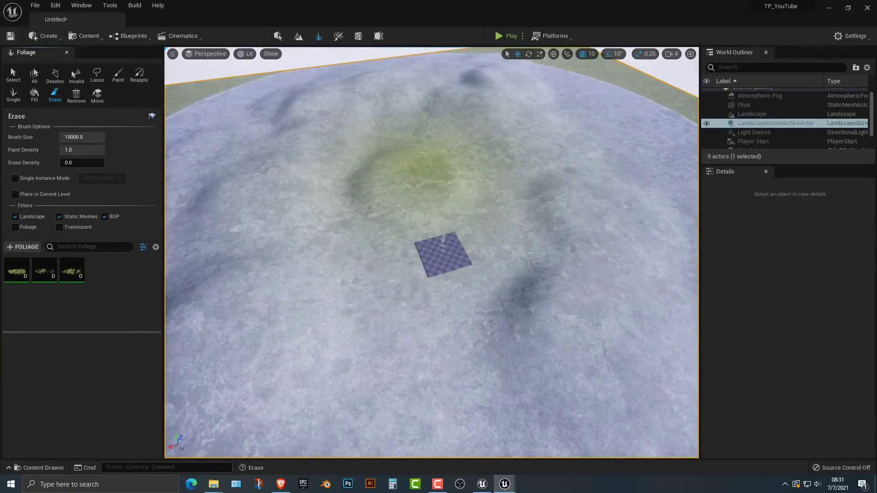
pyautogui.click(424, 174)
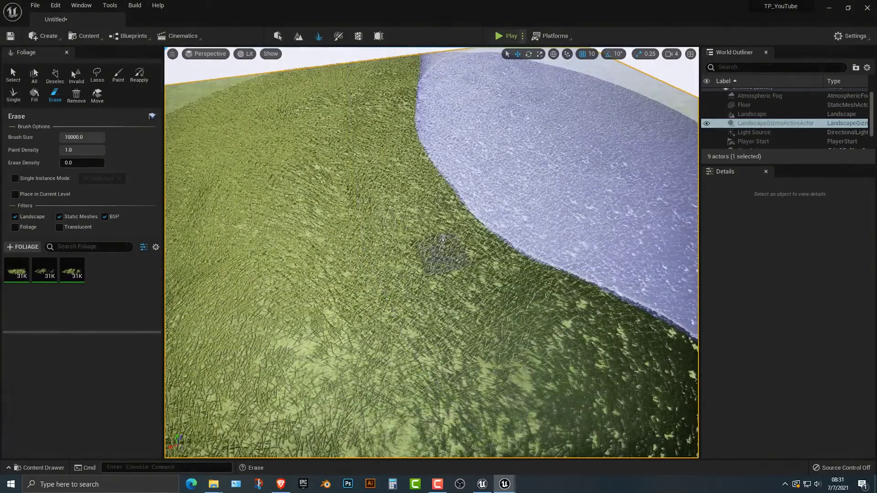
# Play-test the level, running the character over the grass-covered hills to examine the painted foliage from different spots
pyautogui.click(499, 36)
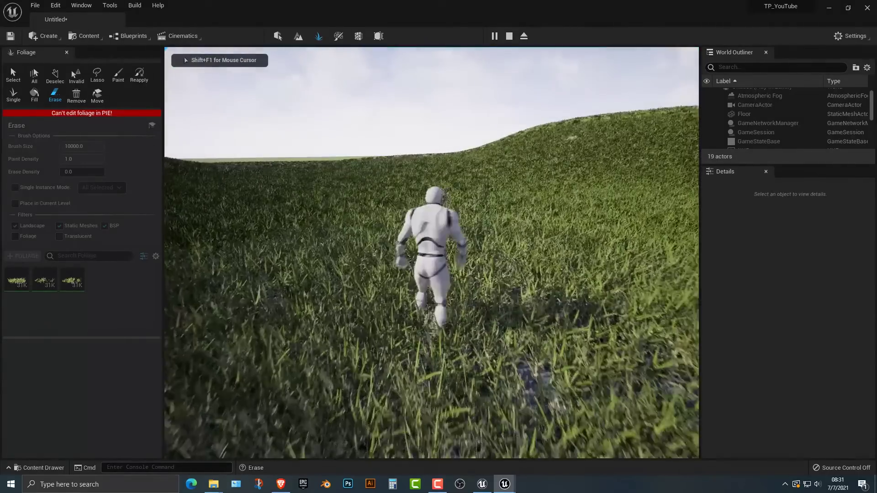
pyautogui.press('w')
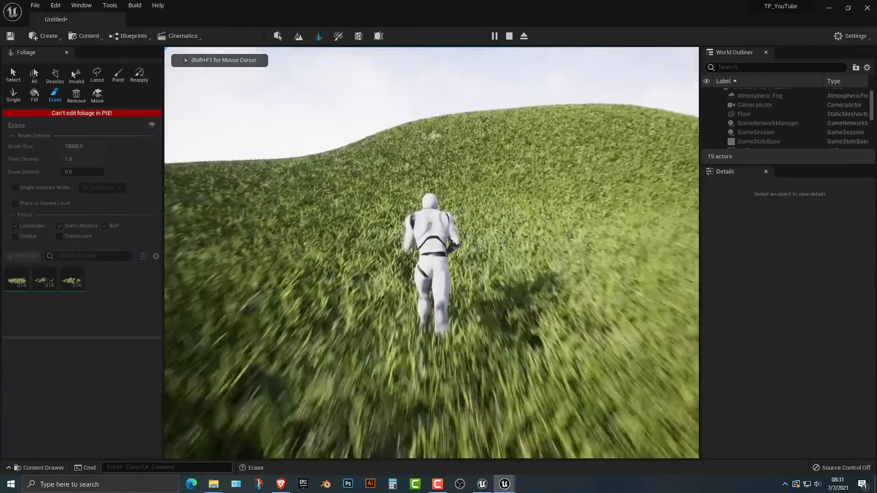
pyautogui.press('w')
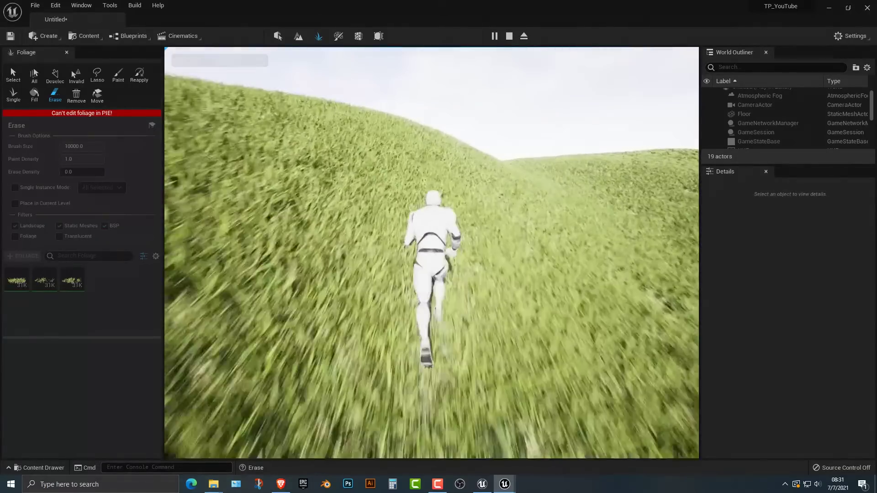
pyautogui.press('w')
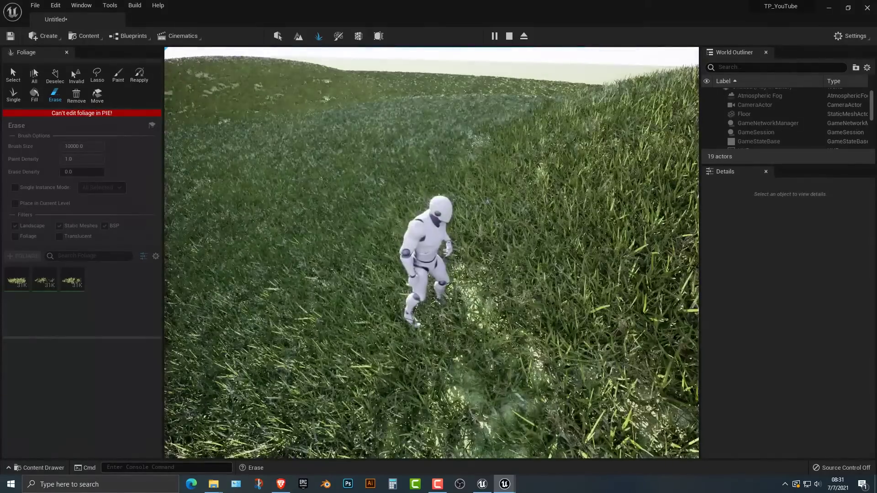
pyautogui.press('w')
pyautogui.press('w')
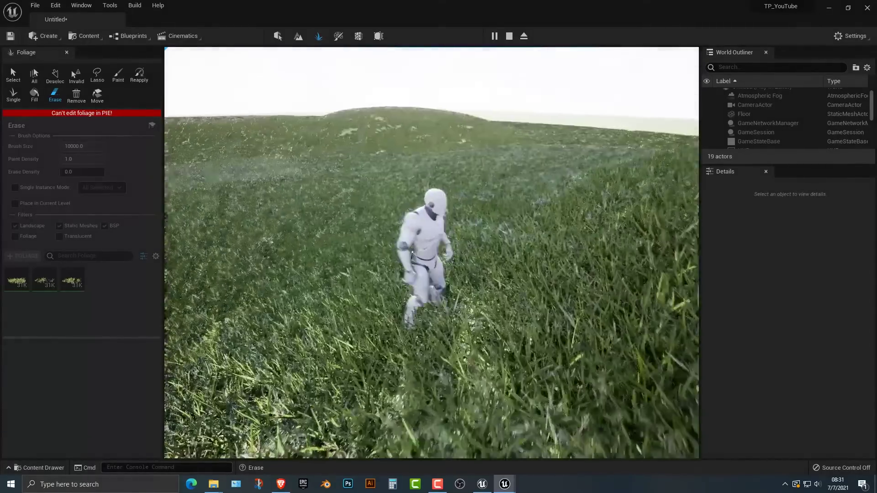
pyautogui.press('w')
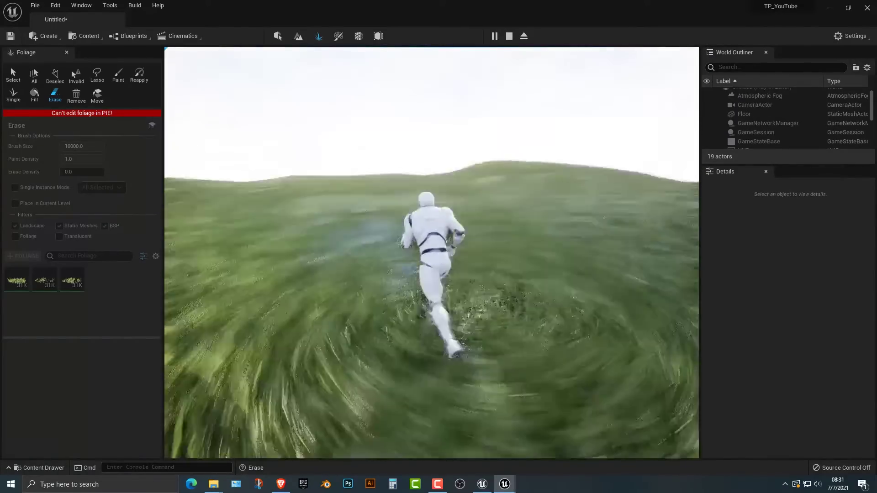
pyautogui.press('w')
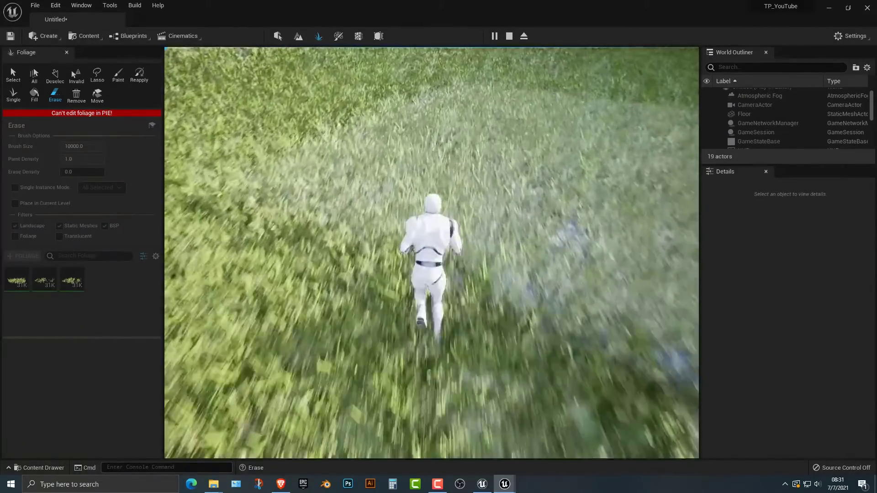
pyautogui.press('w')
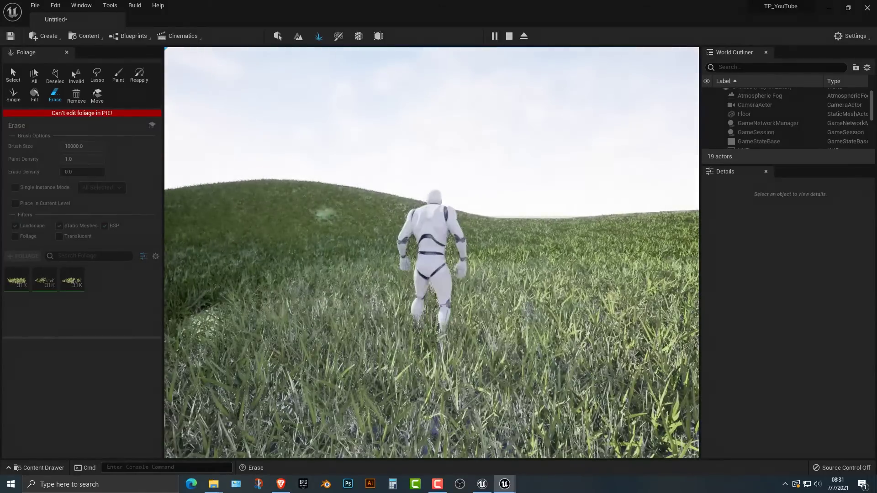